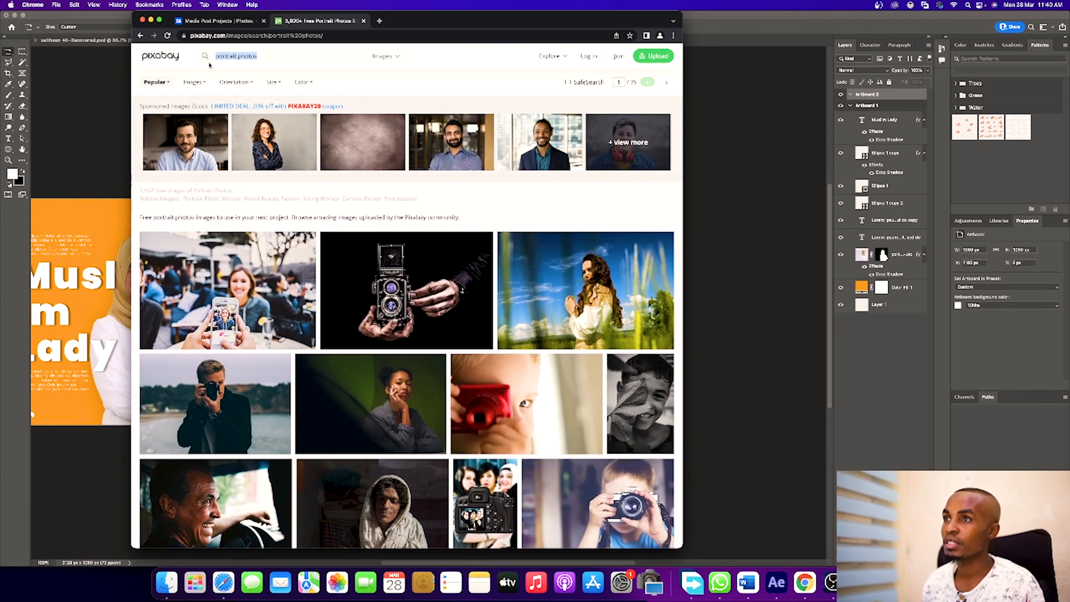
Step: Search Pixabay for "family" and open the photo of the mother and daughter wearing knitted hats
text(family)
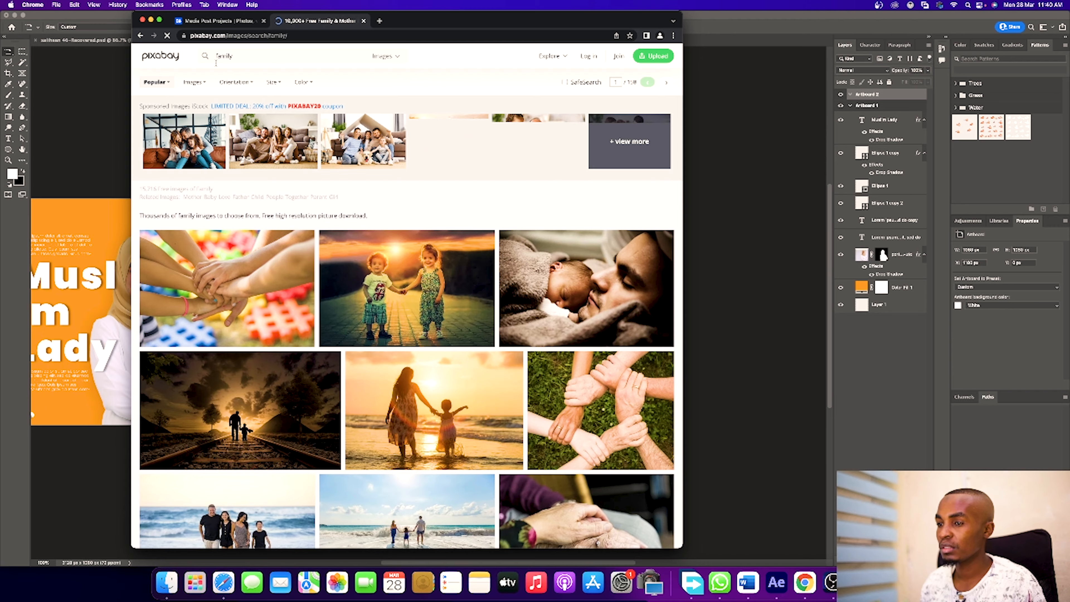
scroll(331, 333, down, 9)
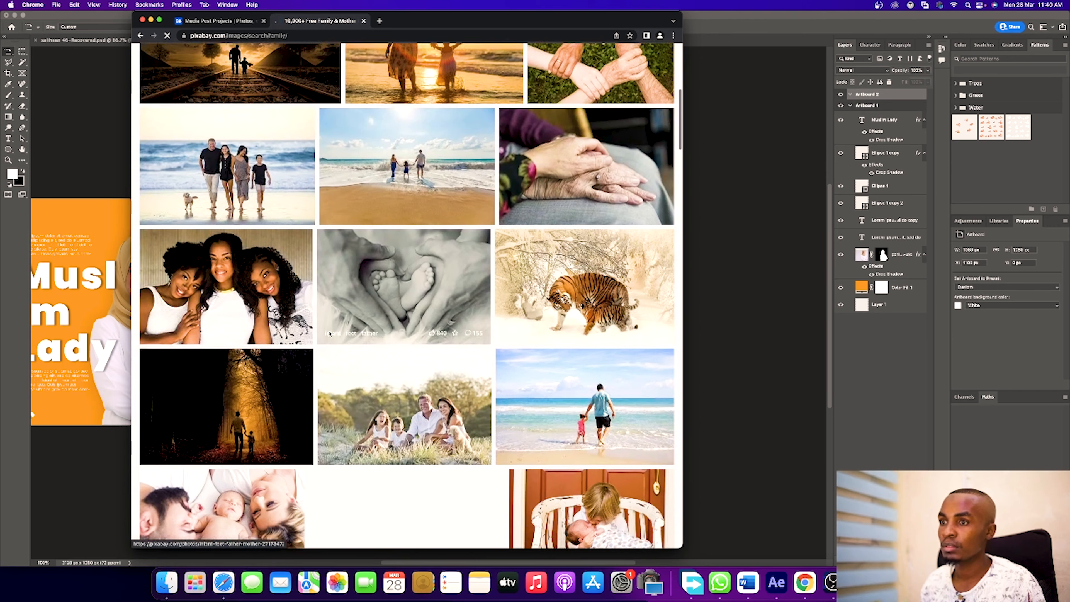
scroll(331, 333, down, 11)
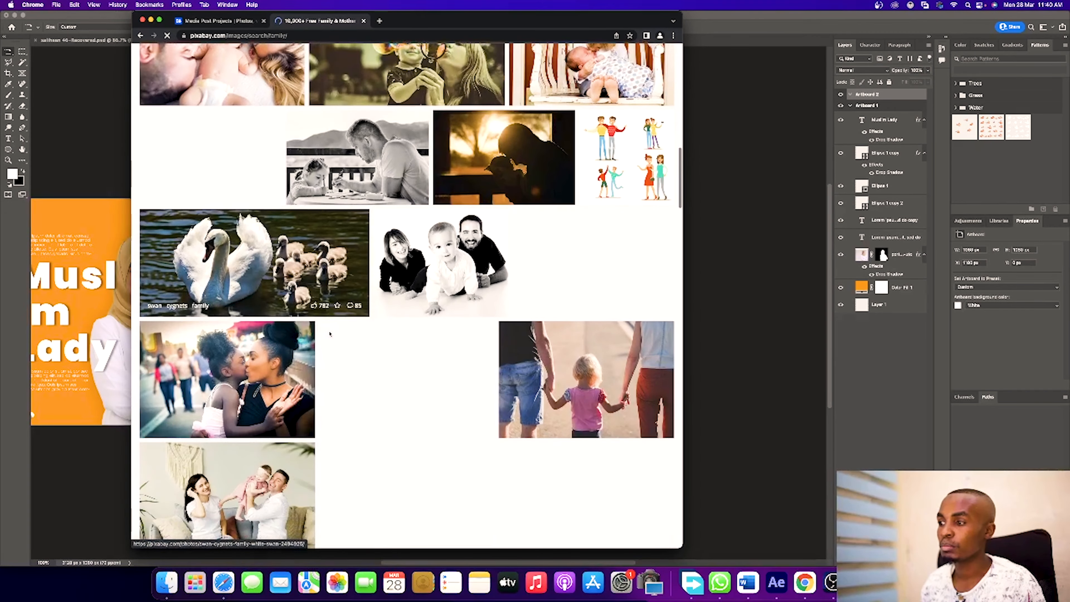
scroll(330, 334, down, 9)
scroll(330, 334, down, 4)
scroll(330, 334, down, 3)
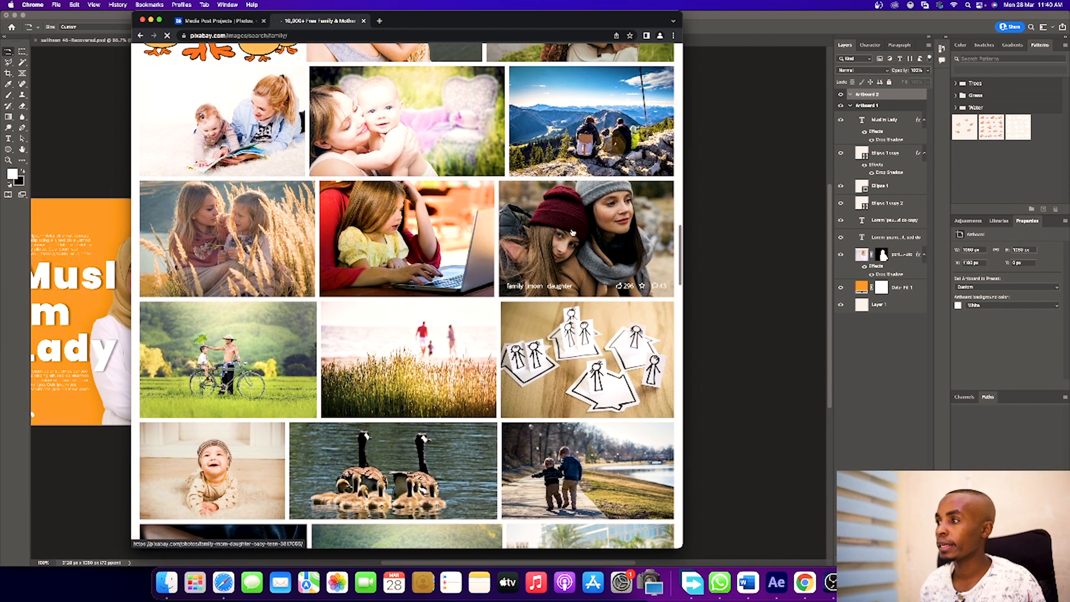
click(563, 235)
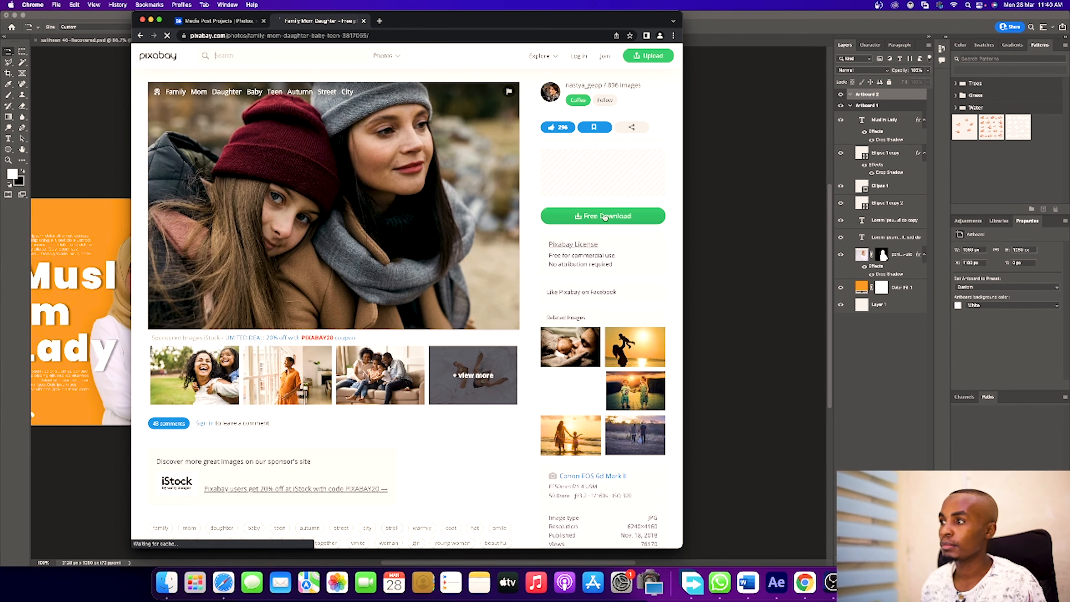
Step: Download the mother-and-daughter photo at 1920×1280, completing the taxi image verification
click(604, 217)
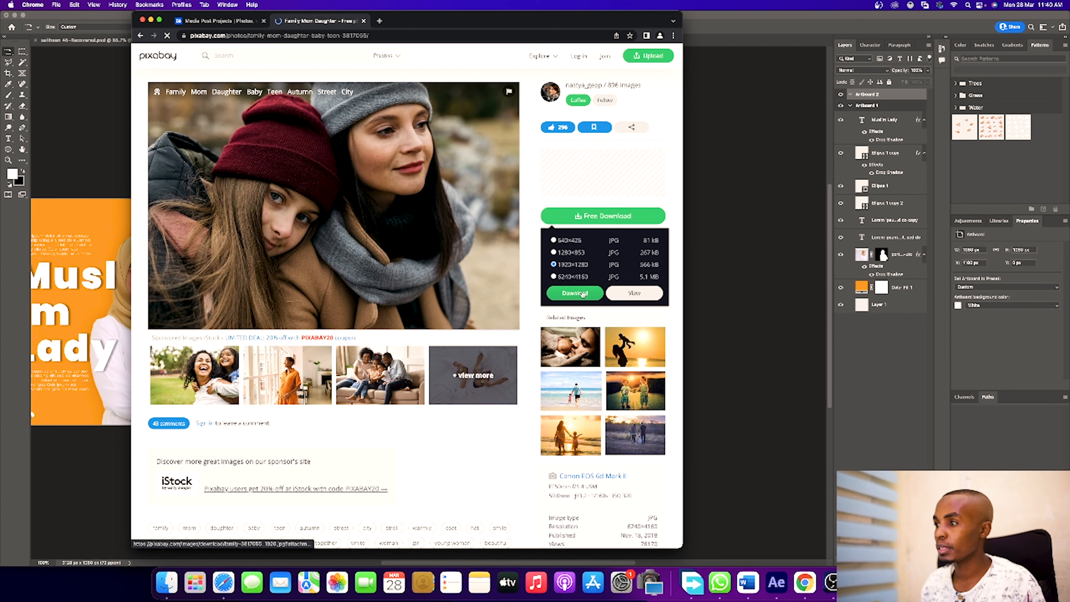
click(583, 294)
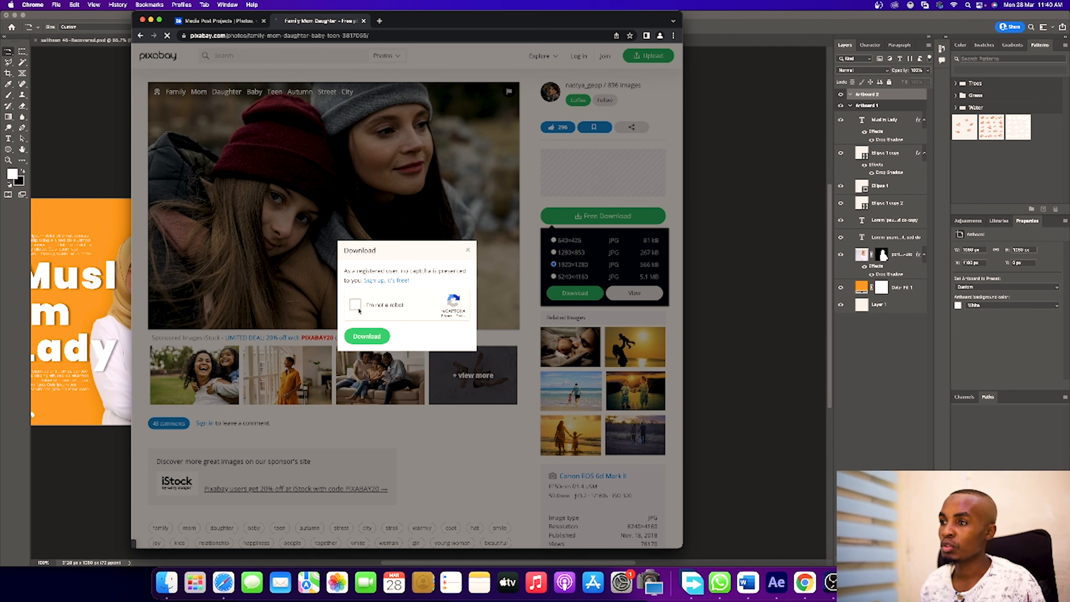
click(358, 338)
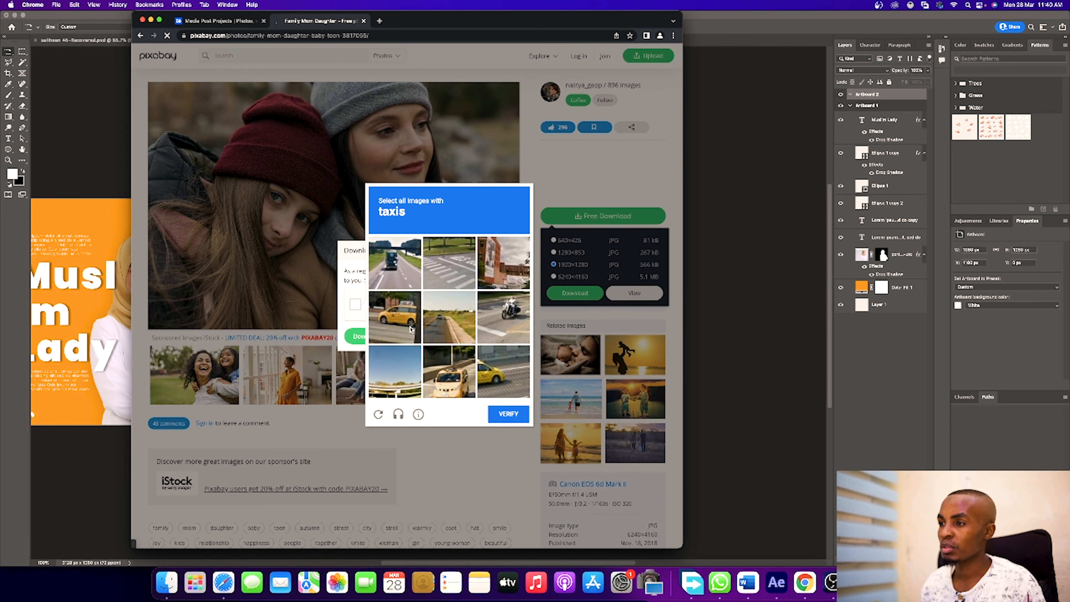
click(410, 329)
click(449, 370)
click(504, 371)
click(511, 416)
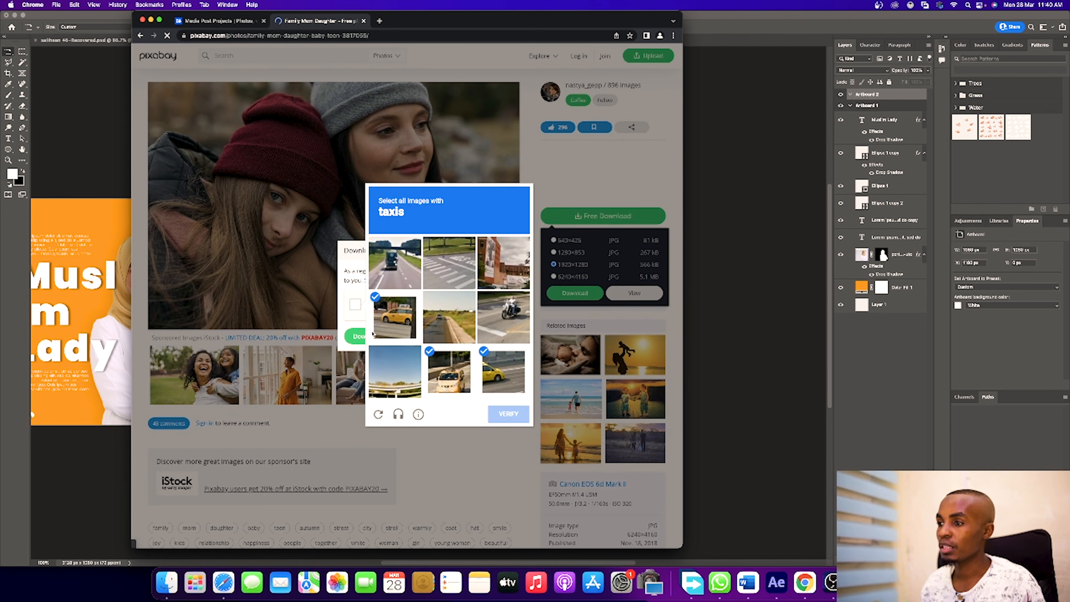
click(367, 336)
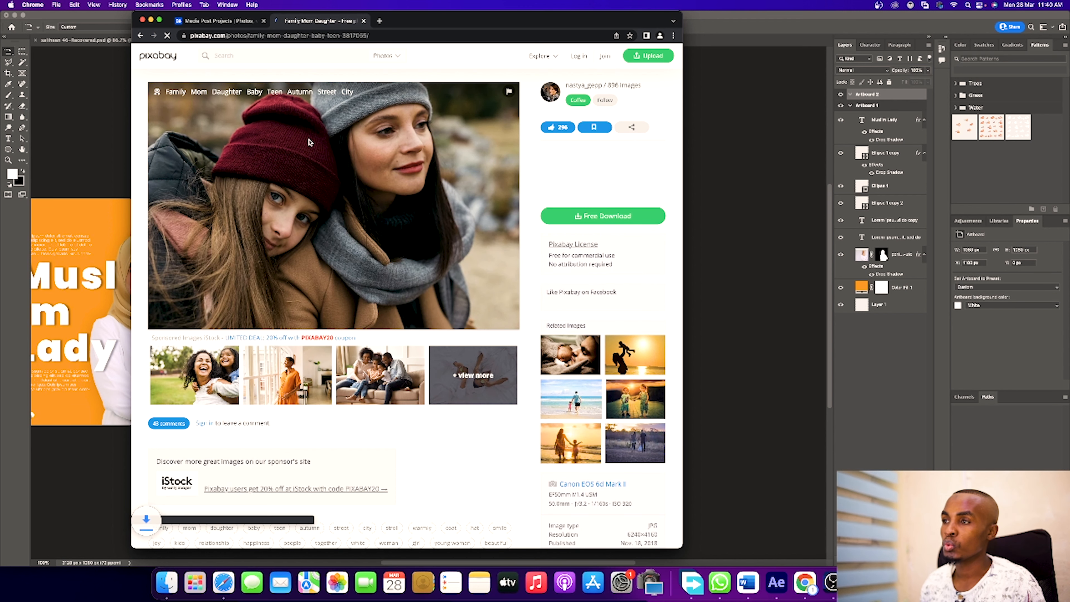
Step: Show the downloaded photo in Finder, place it on Artboard 2 in Photoshop and scale it to fill the artboard's full height
click(221, 539)
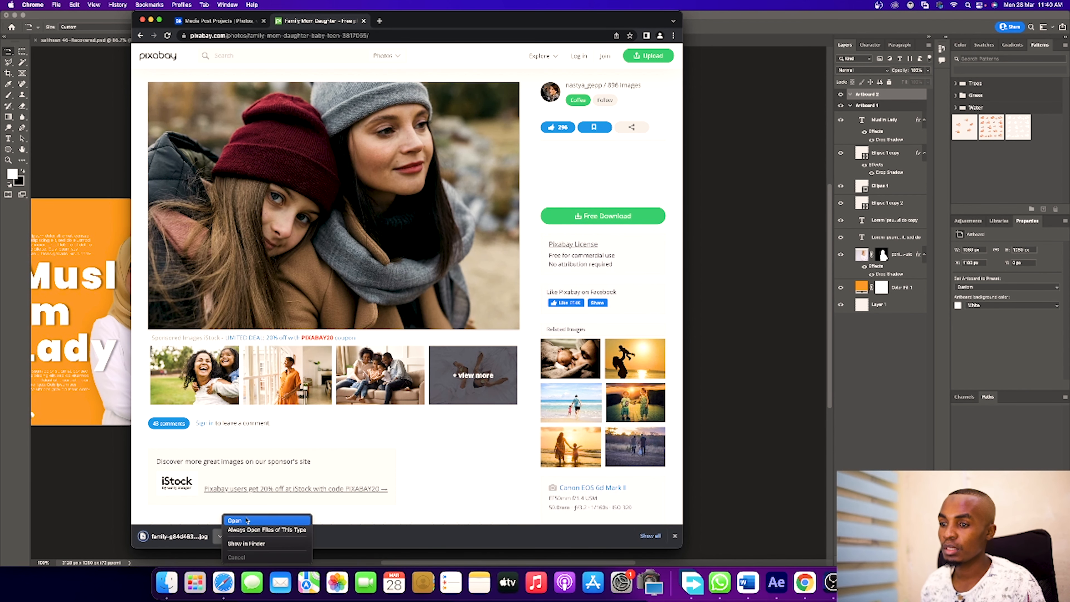
click(261, 546)
click(92, 426)
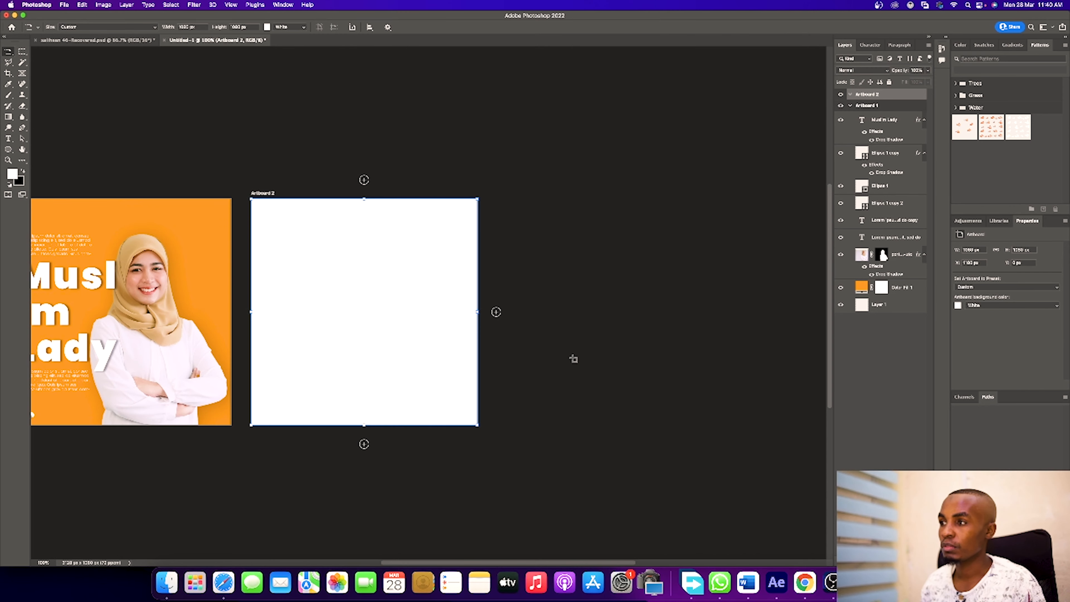
click(169, 583)
drag(576, 167, 352, 330)
drag(362, 385, 363, 424)
drag(364, 236, 364, 199)
key(Return)
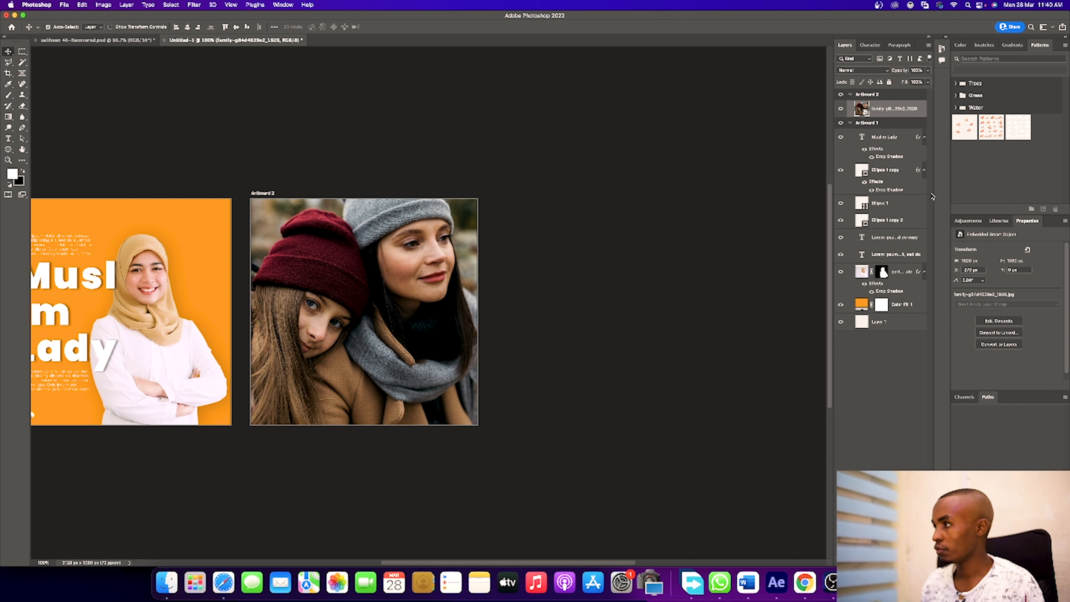
Step: Collapse Artboard 1's layer group and select the family photo layer in Artboard 2
click(850, 123)
click(864, 122)
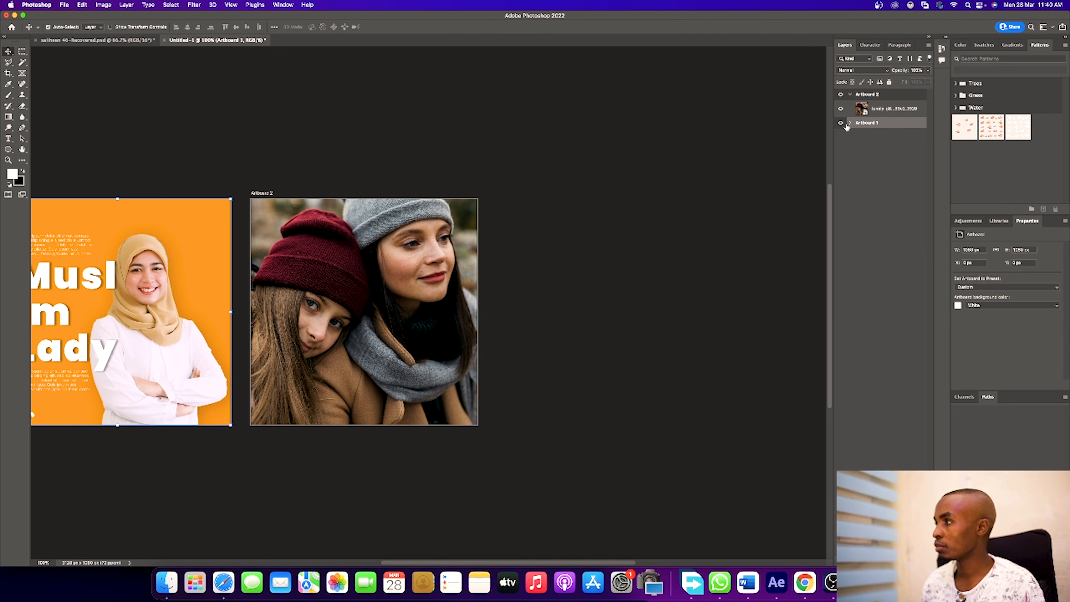
click(841, 123)
click(841, 123)
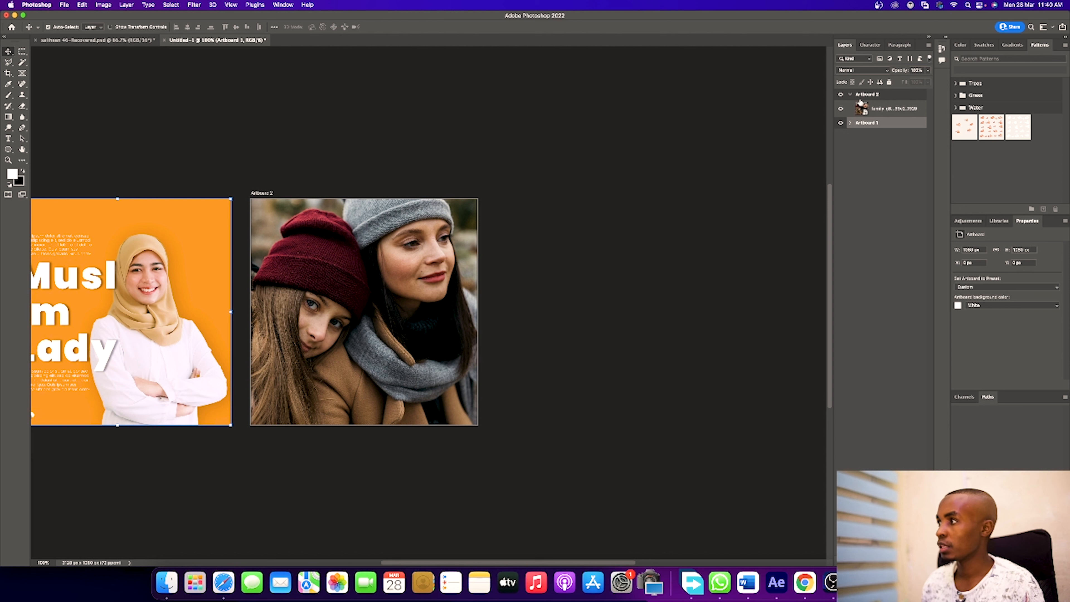
click(868, 97)
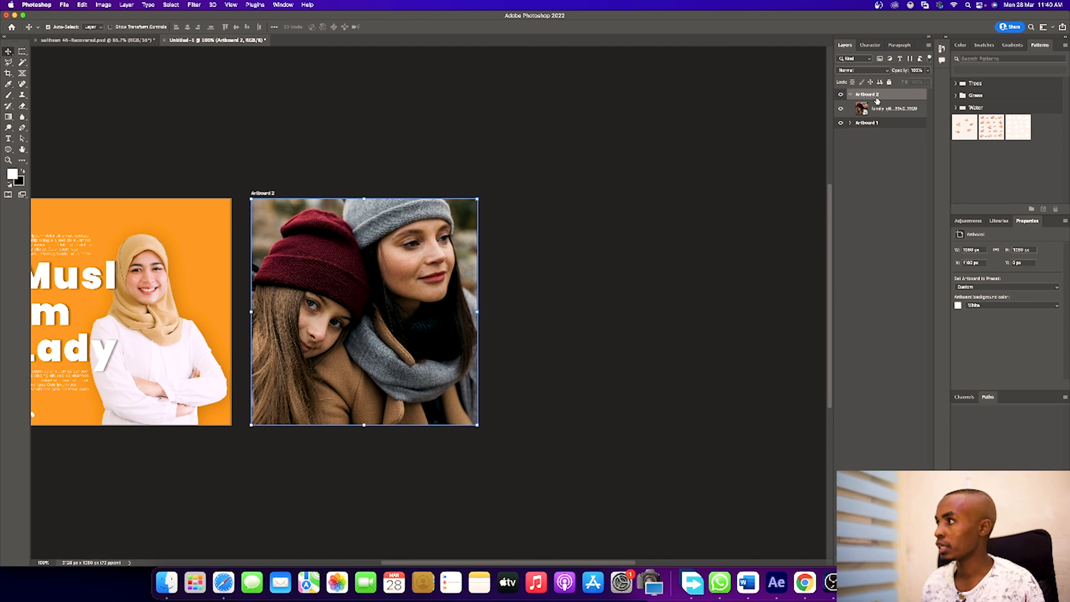
click(877, 111)
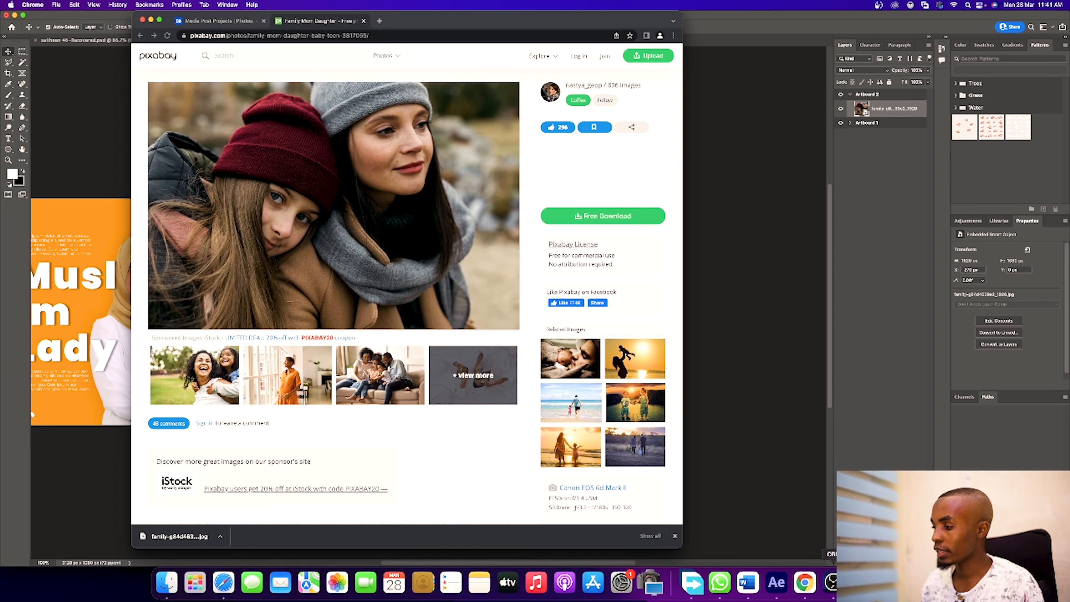
Step: Switch to Chrome and examine the orange family post in the Behance social media reference, returning to Photoshop
click(805, 581)
click(198, 25)
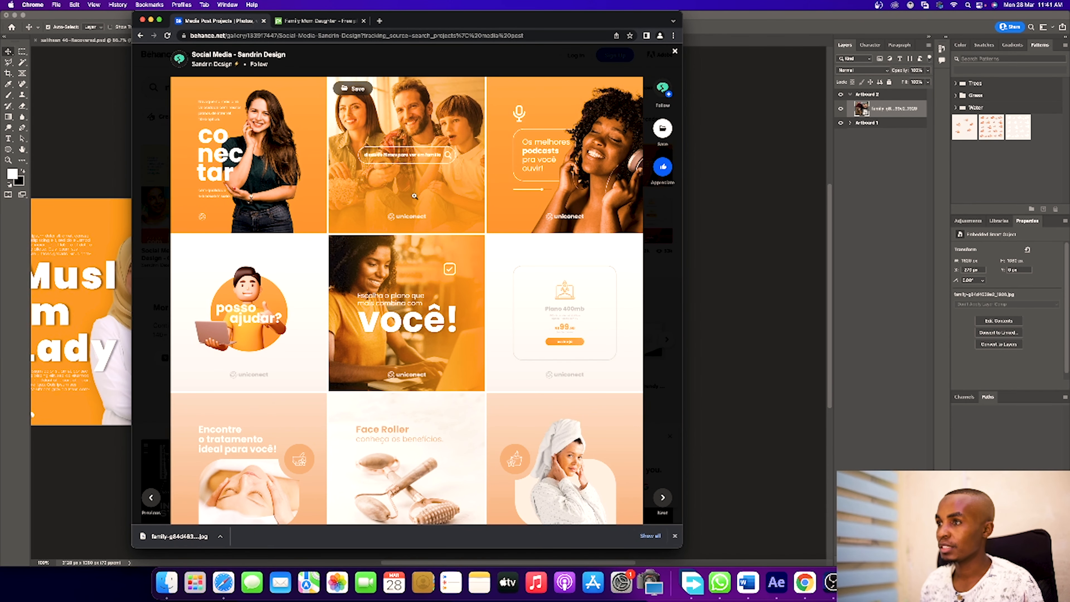
click(778, 192)
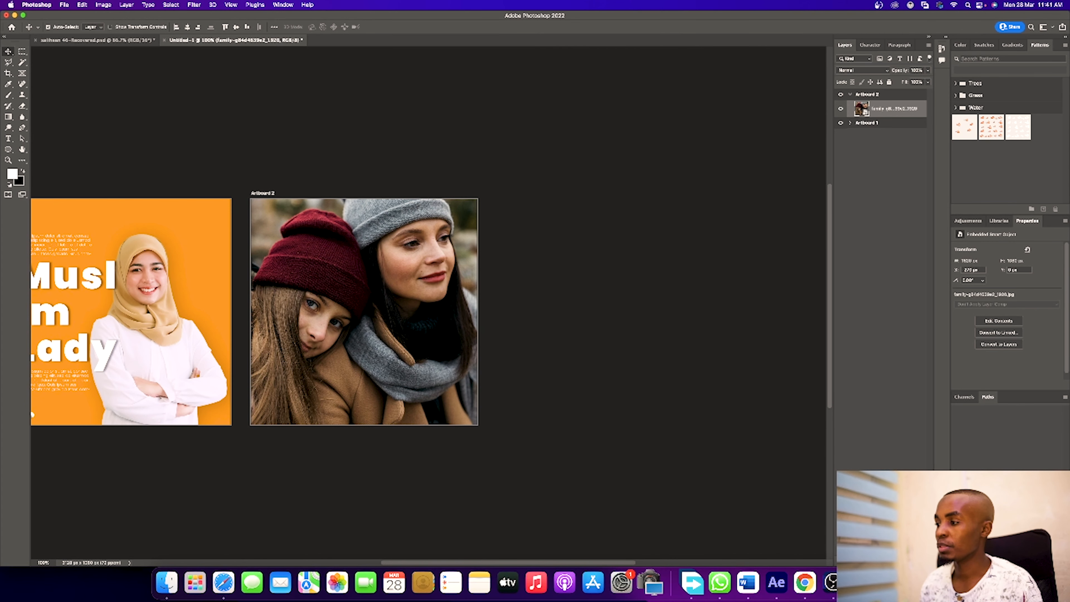
Step: Add a Gradient Fill layer above the family photo and set its first color stop to the orange sampled from Artboard 1's background
click(863, 561)
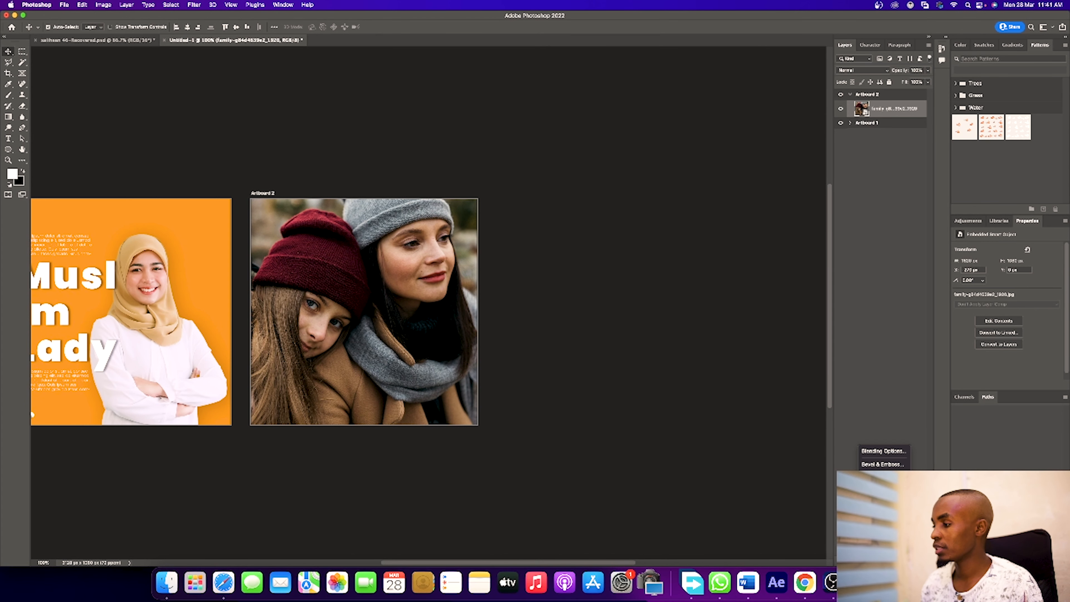
click(883, 521)
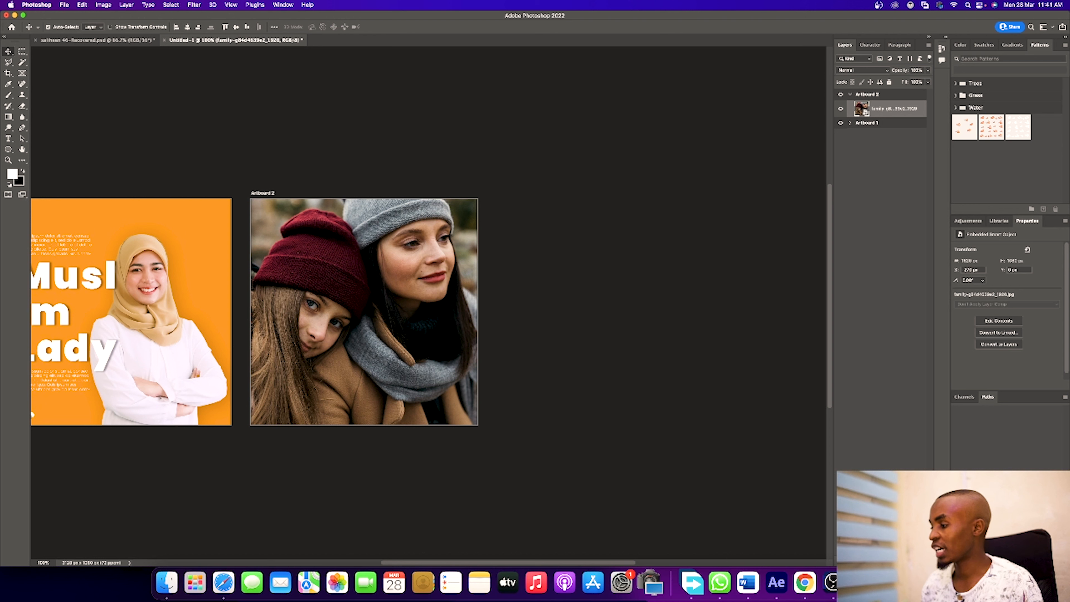
click(885, 562)
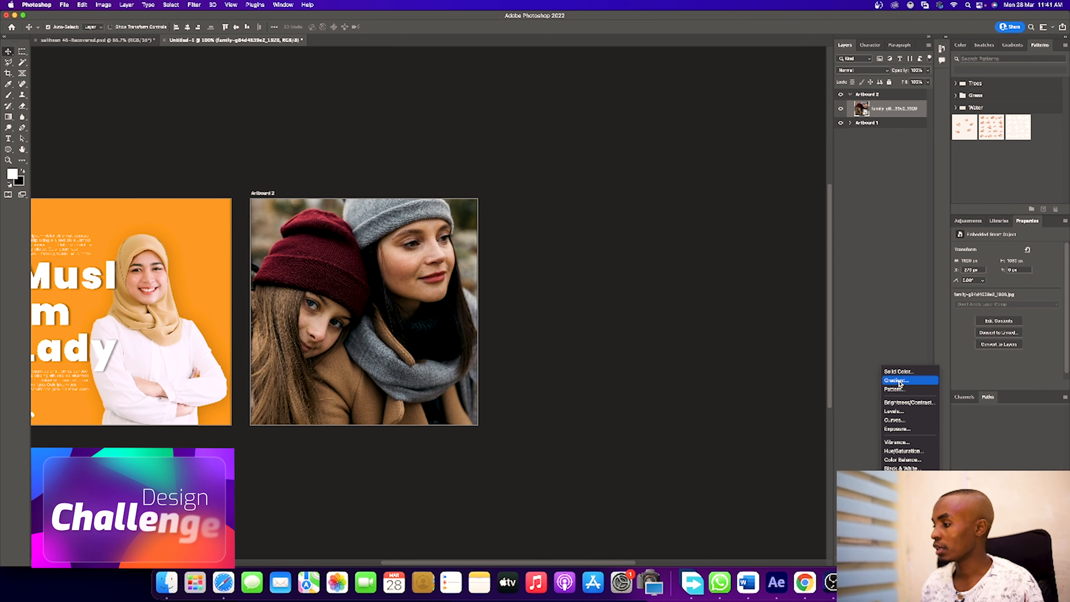
click(897, 380)
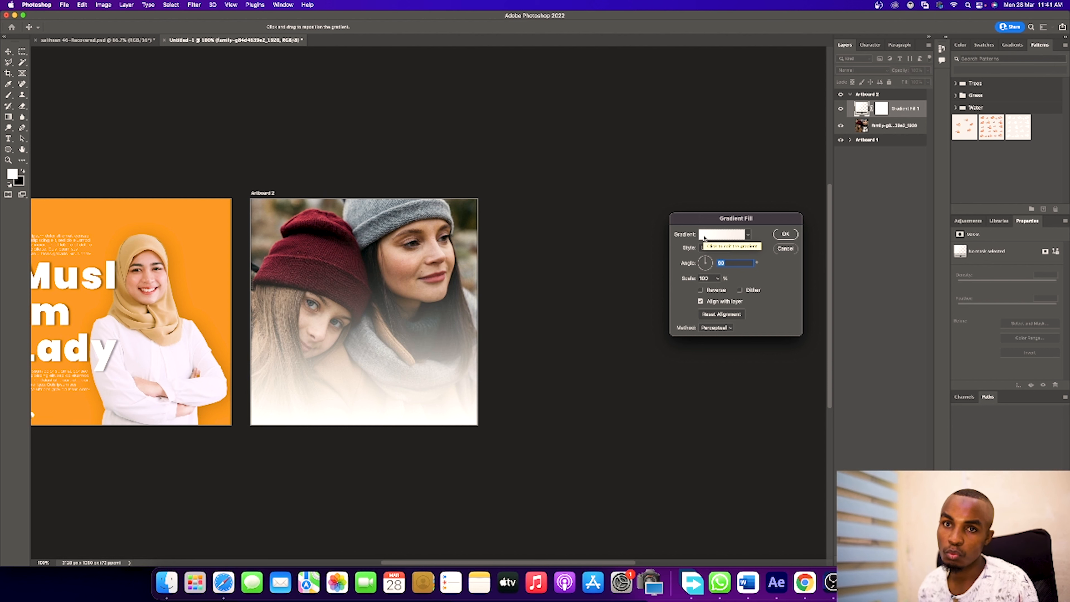
click(705, 236)
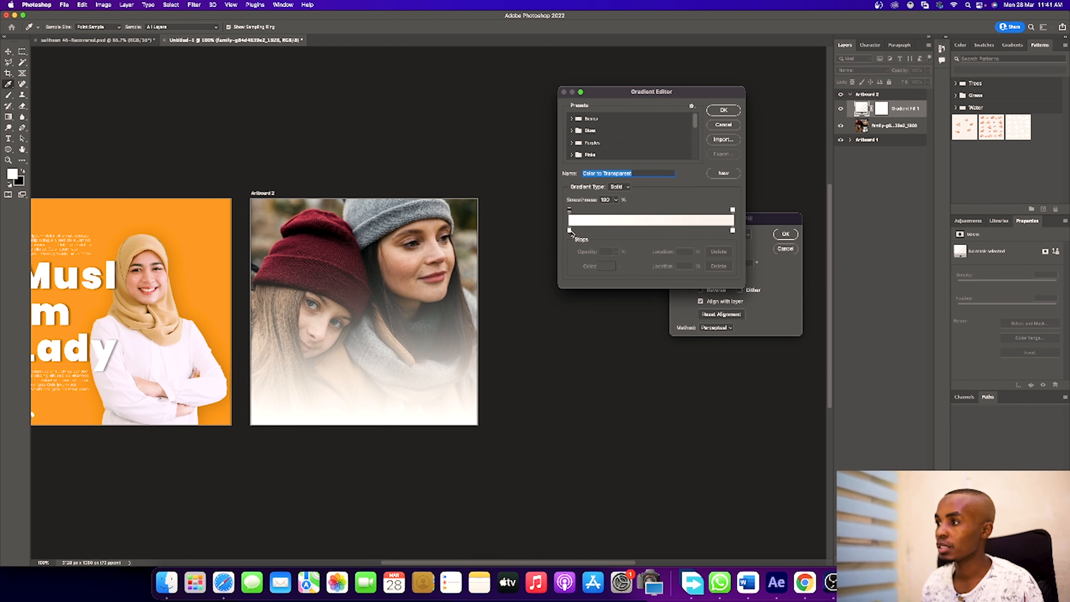
click(569, 230)
click(610, 270)
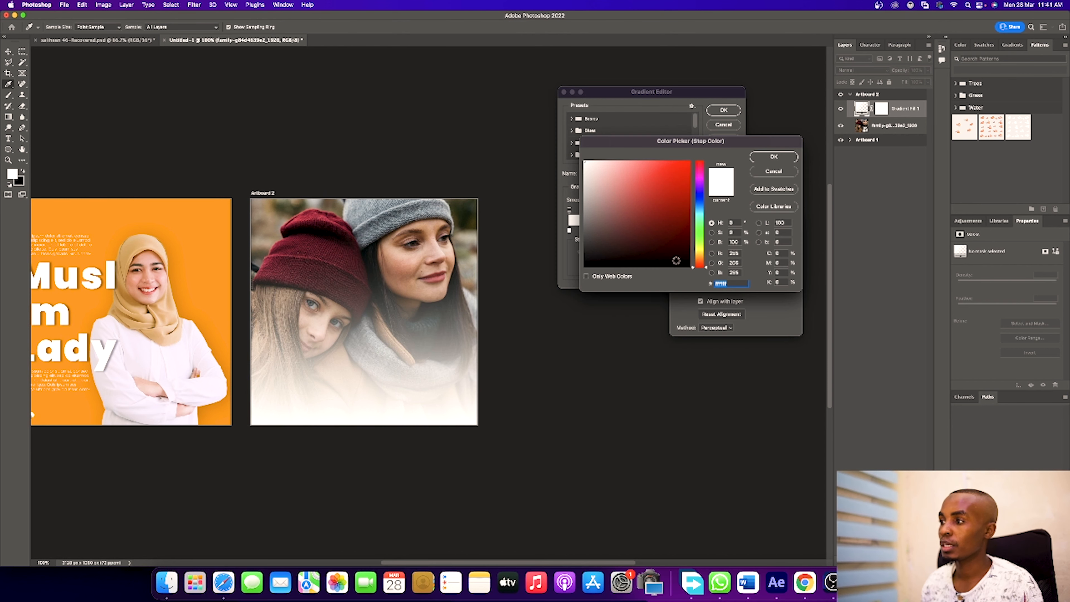
click(201, 336)
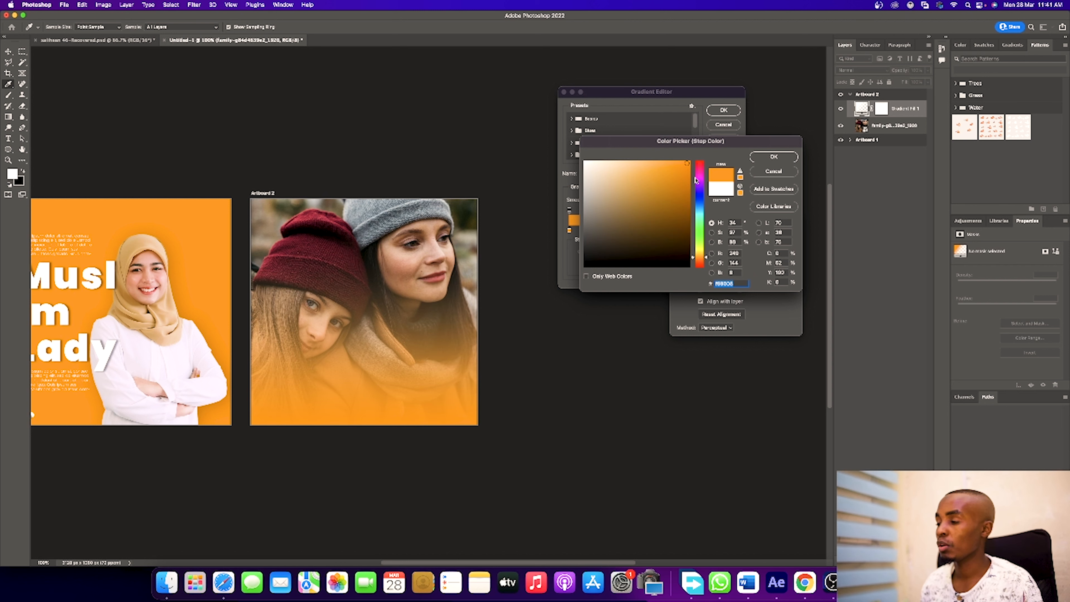
click(774, 158)
Step: Set the gradient's end color stop to the same orange sampled from Artboard 1 and apply the gradient fill
click(732, 231)
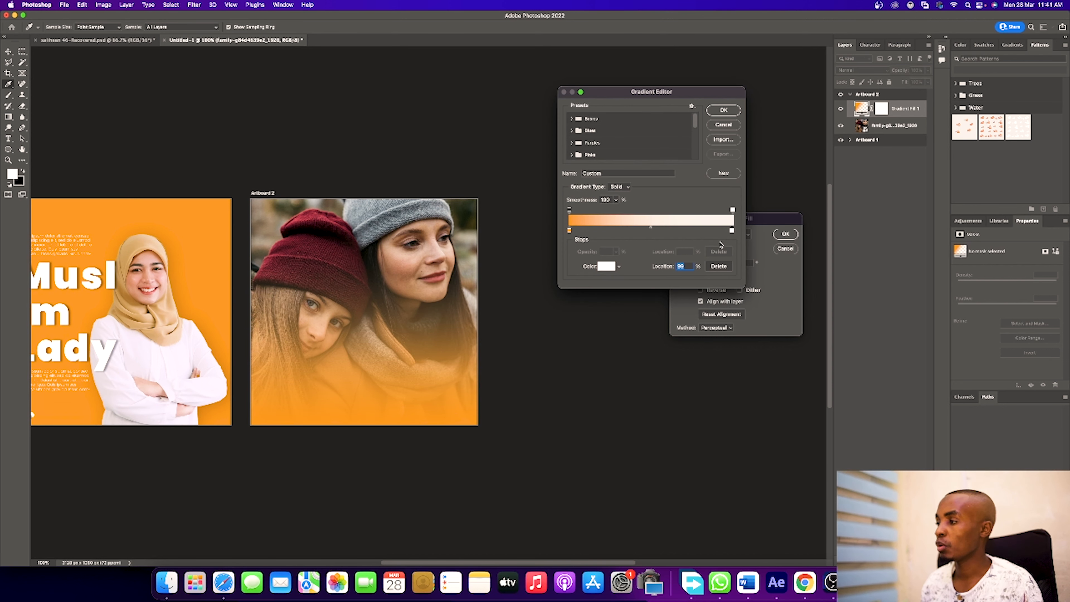
click(609, 268)
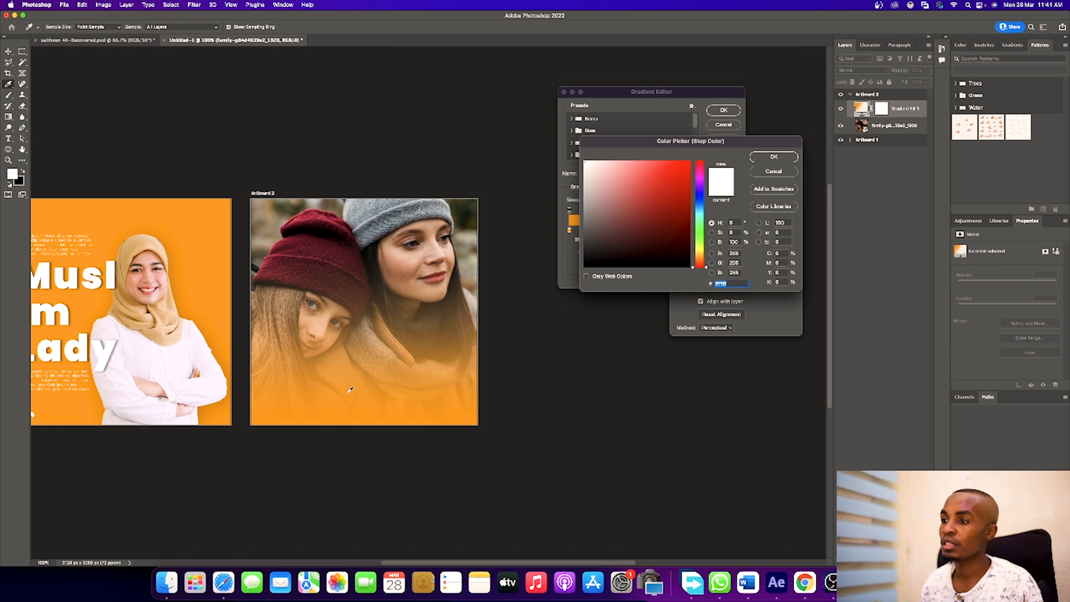
click(204, 302)
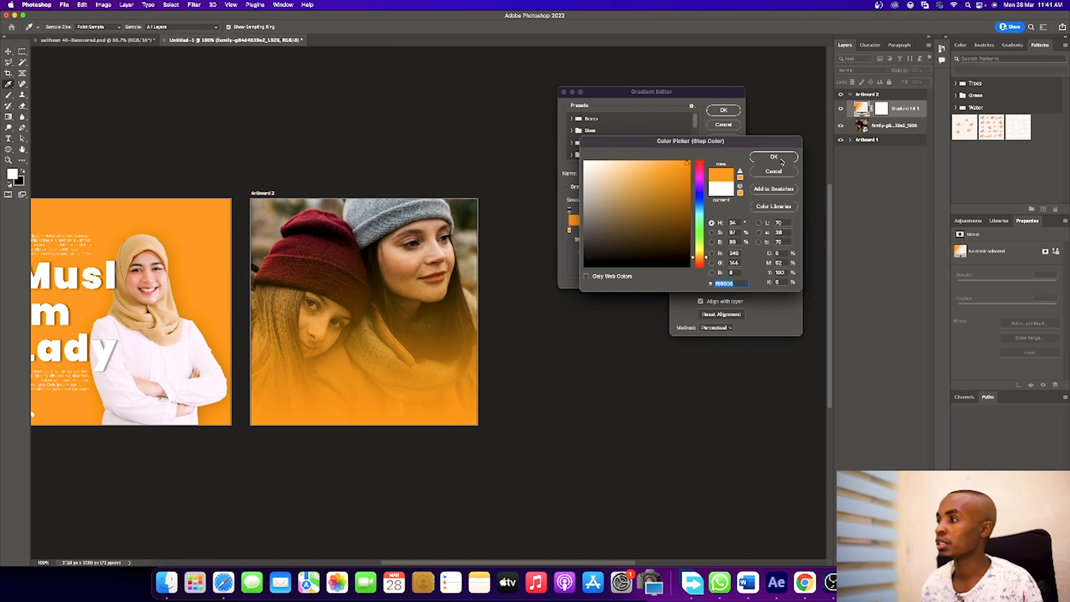
click(782, 161)
click(721, 111)
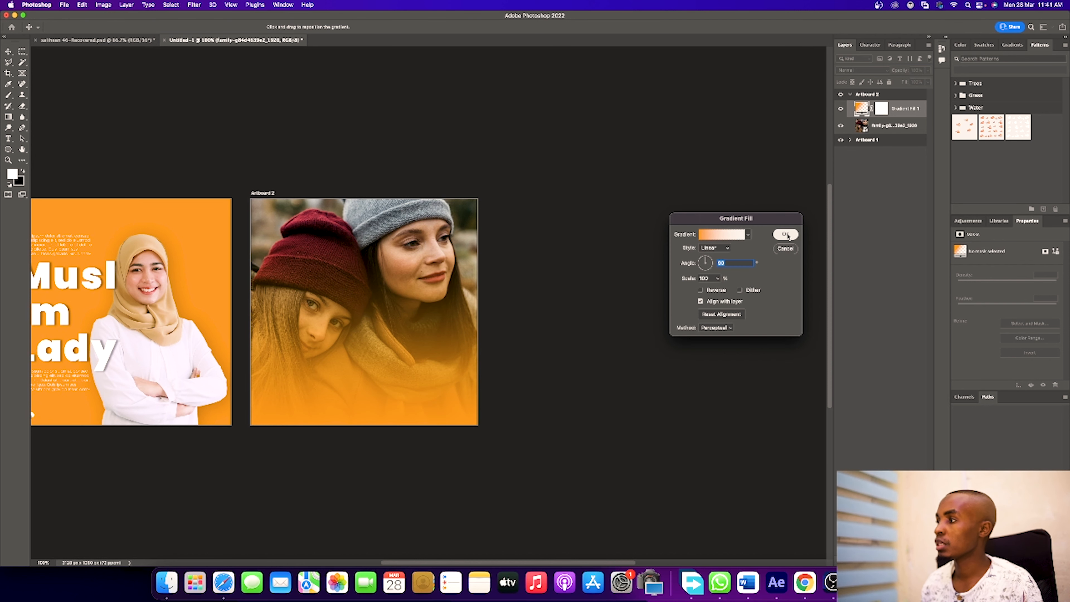
click(786, 234)
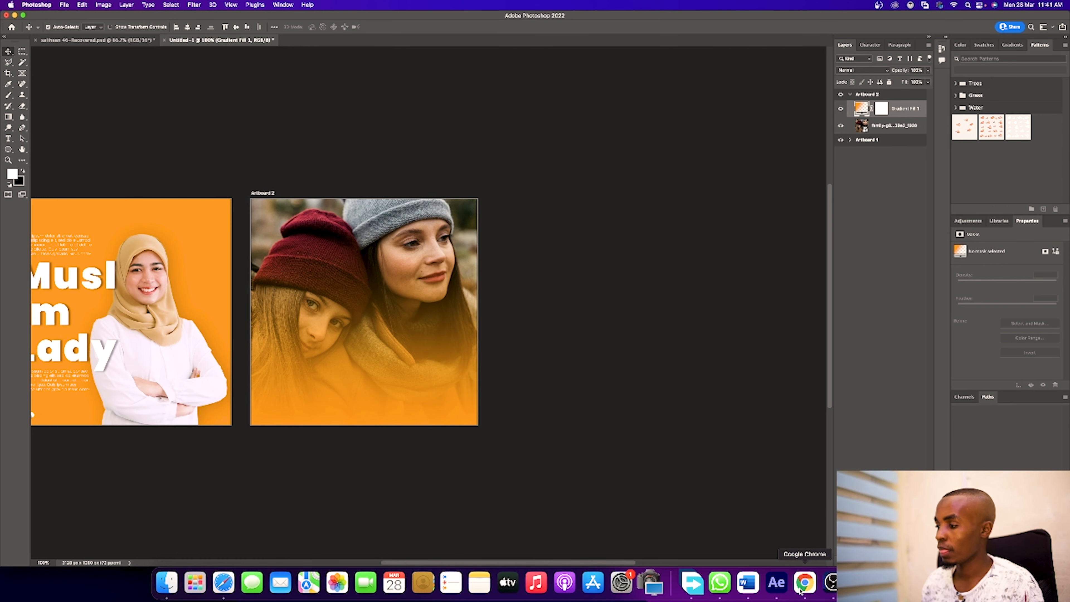
Step: Add a Photo Filter adjustment layer directly above the family photo and switch it to its orange custom color
click(805, 582)
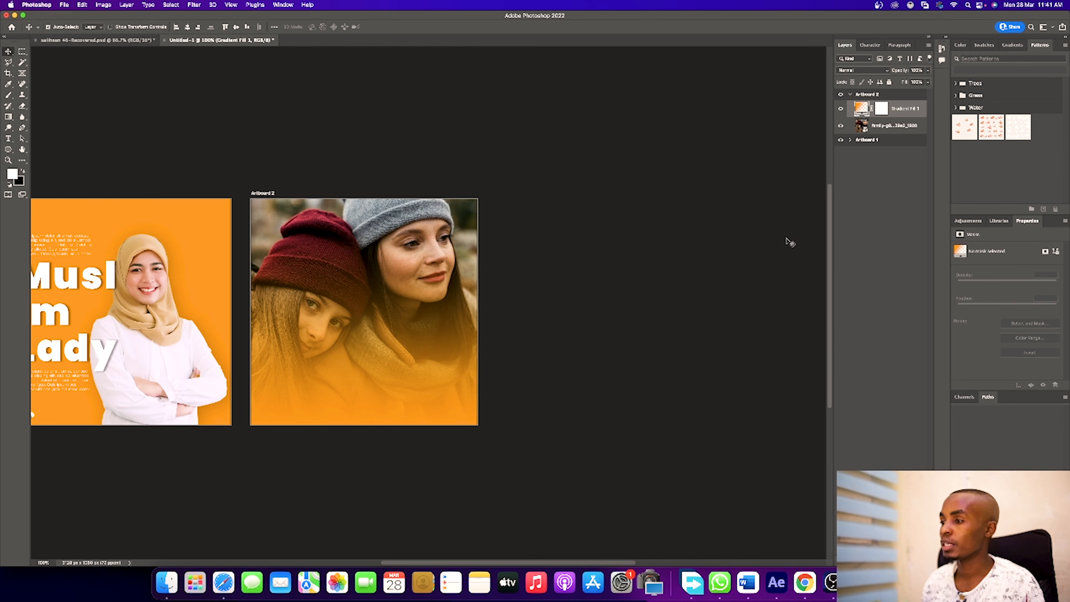
click(792, 243)
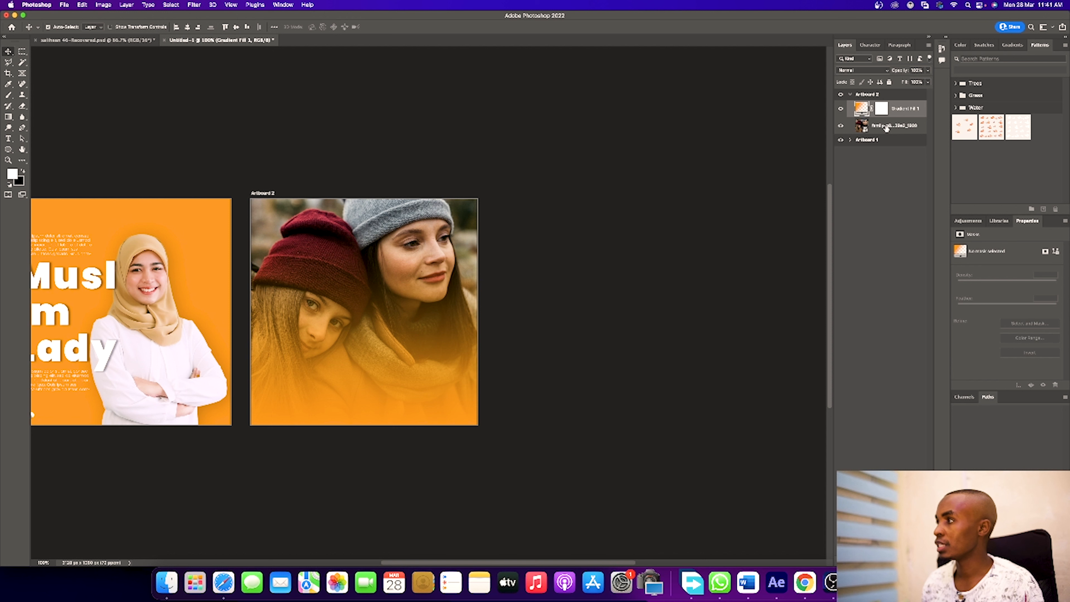
click(882, 128)
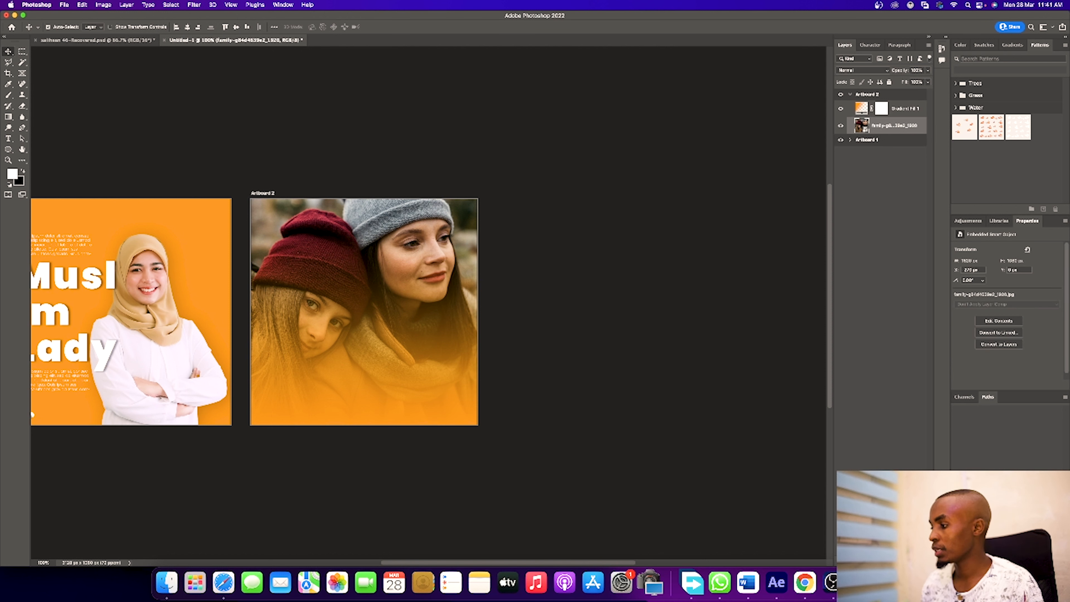
click(885, 562)
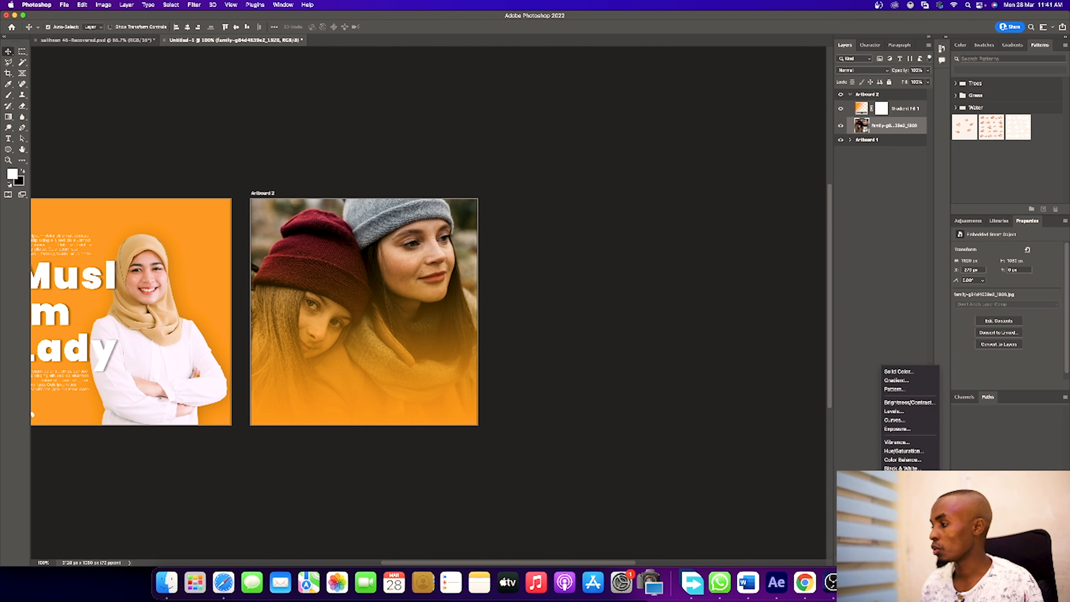
click(901, 477)
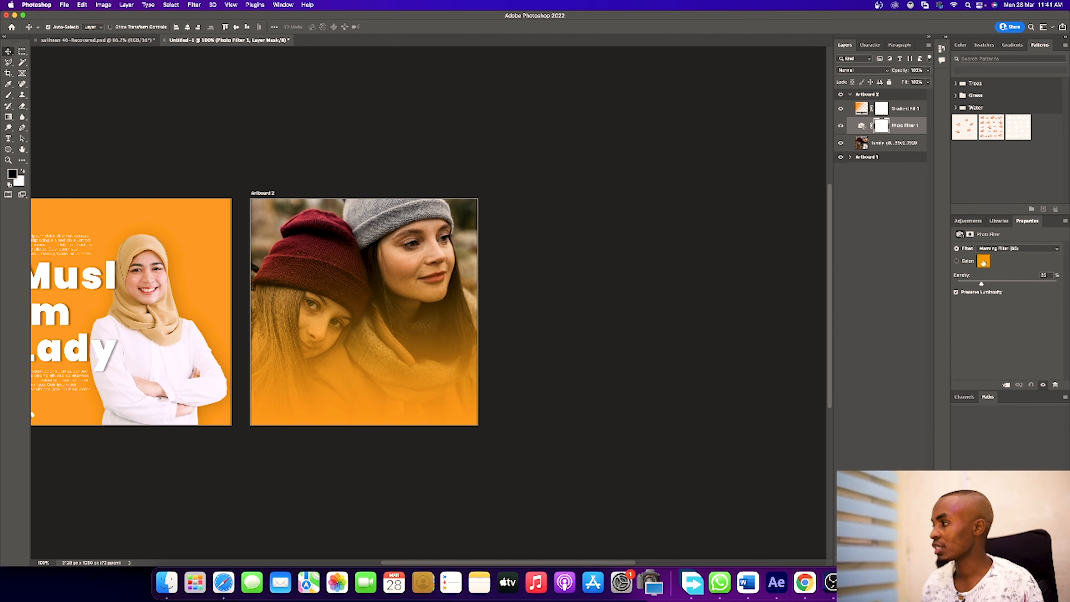
click(956, 261)
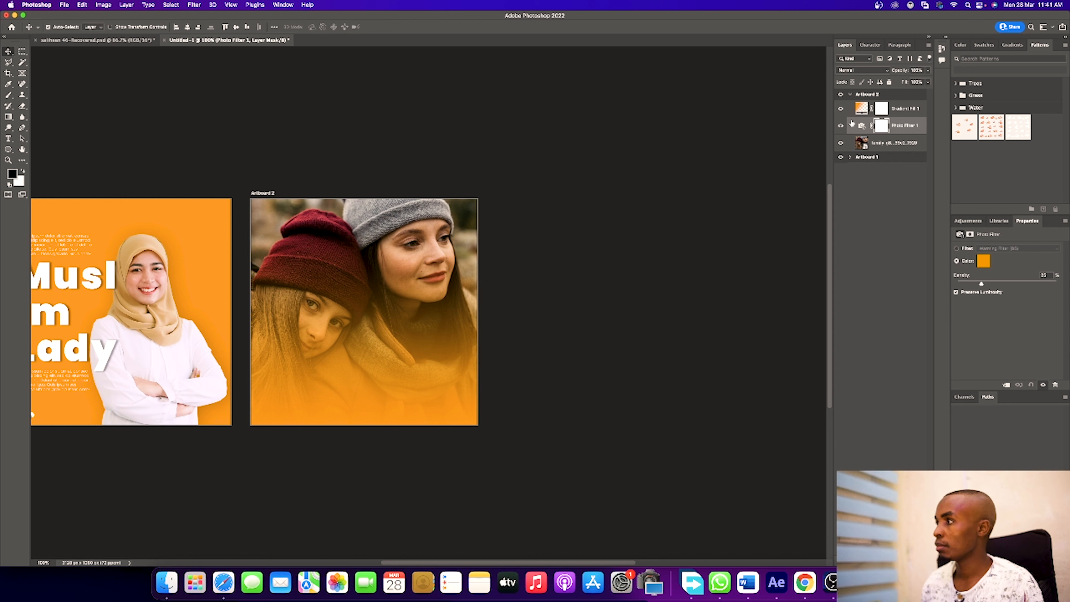
Step: Compare the family photo with and without the Photo Filter while the gradient fill is hidden, restoring the gradient
click(841, 109)
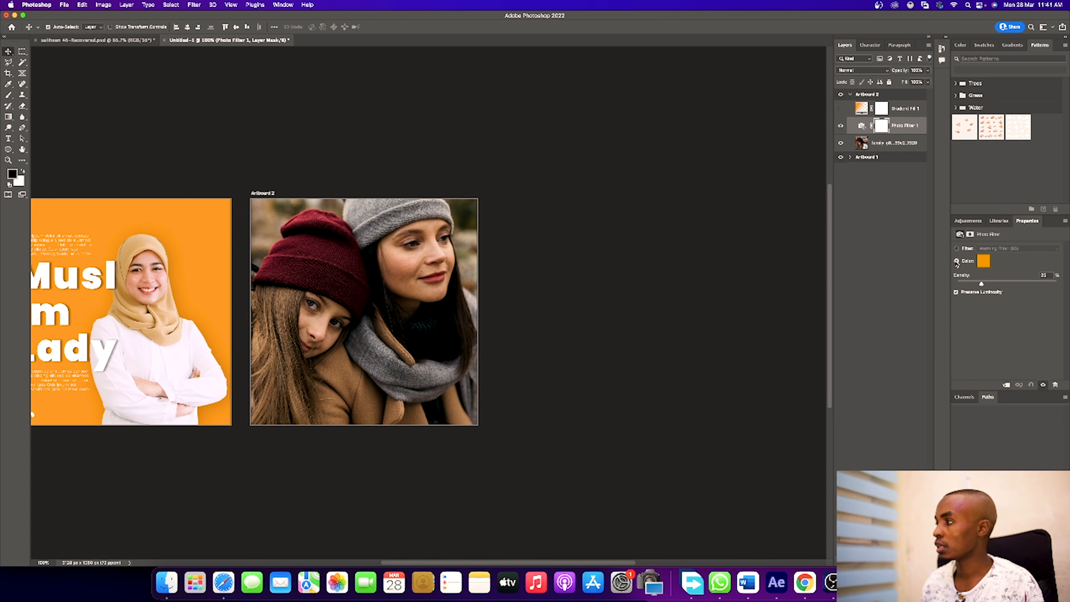
click(840, 126)
click(840, 127)
click(840, 127)
click(839, 126)
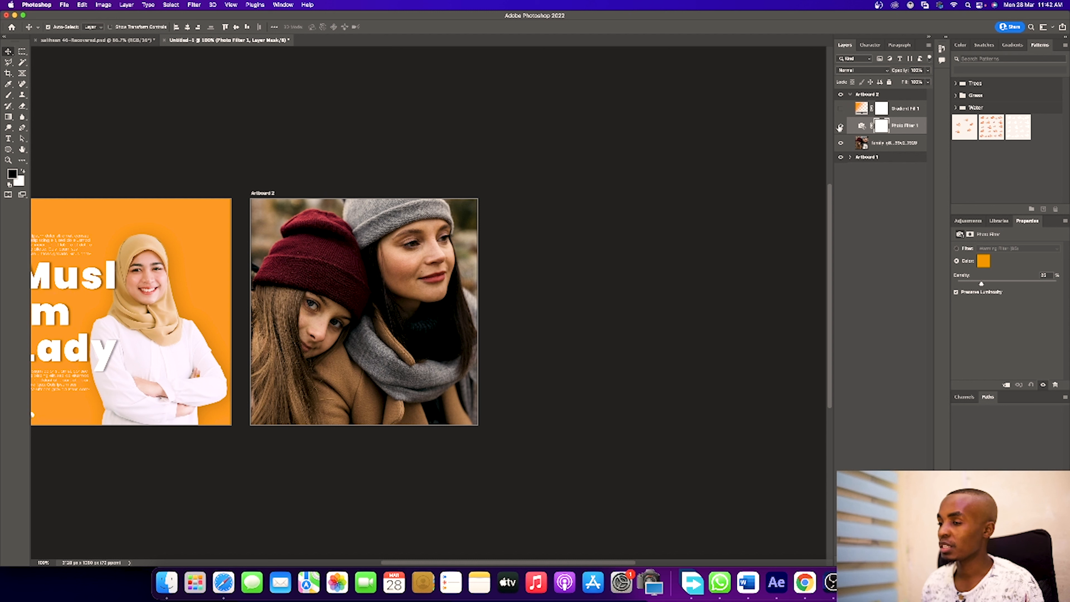
click(839, 127)
click(839, 127)
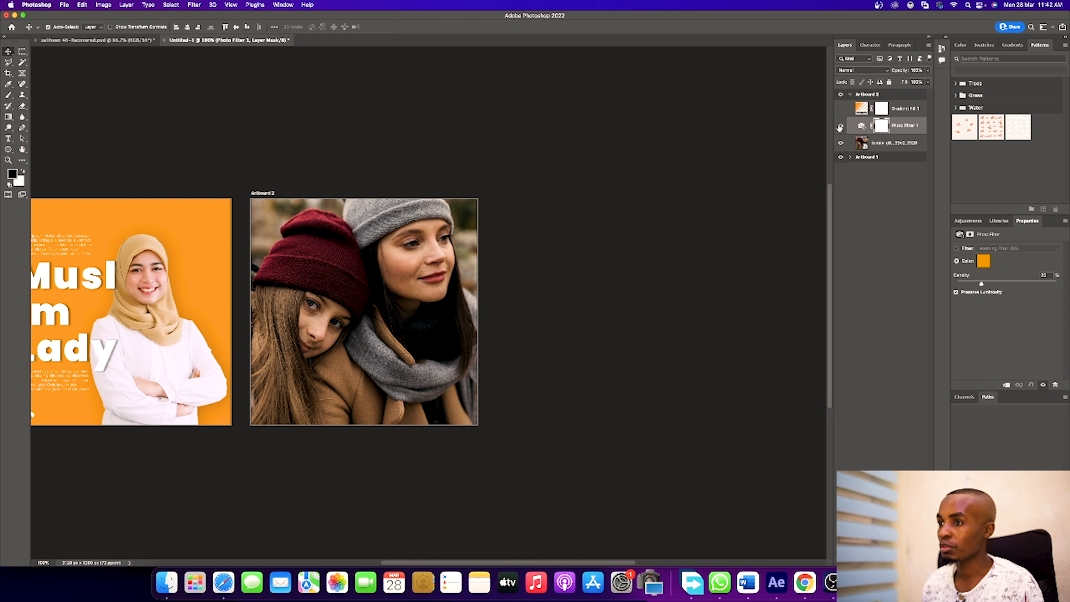
click(841, 109)
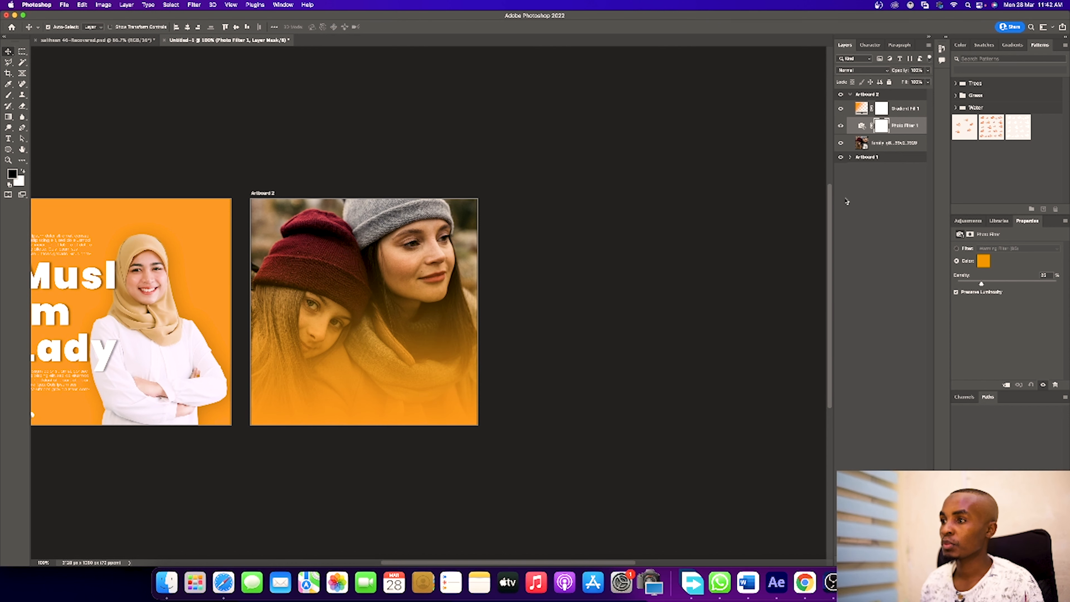
Step: Switch to Chrome and examine the search bar on the orange family post in the Behance reference, returning to Photoshop
key(super+plus)
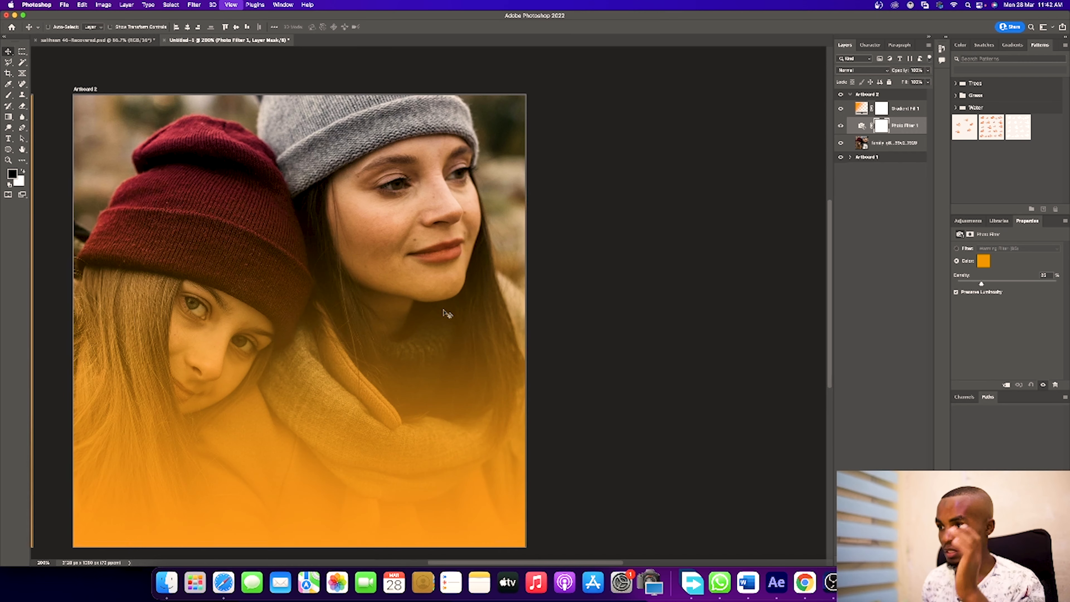
scroll(444, 311, left, 5)
scroll(444, 311, down, 1)
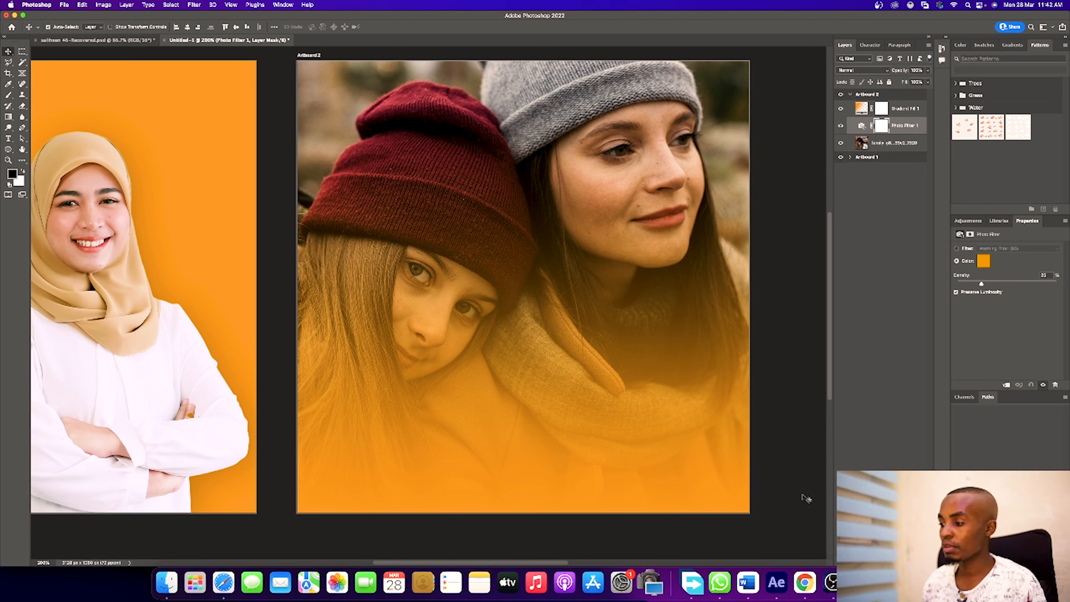
click(805, 588)
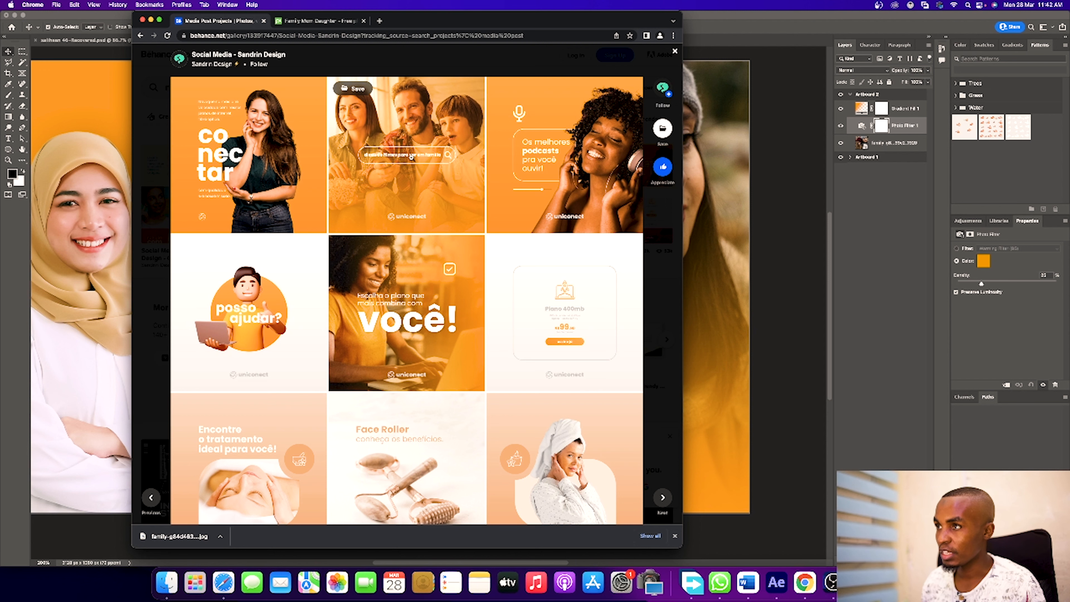
click(710, 173)
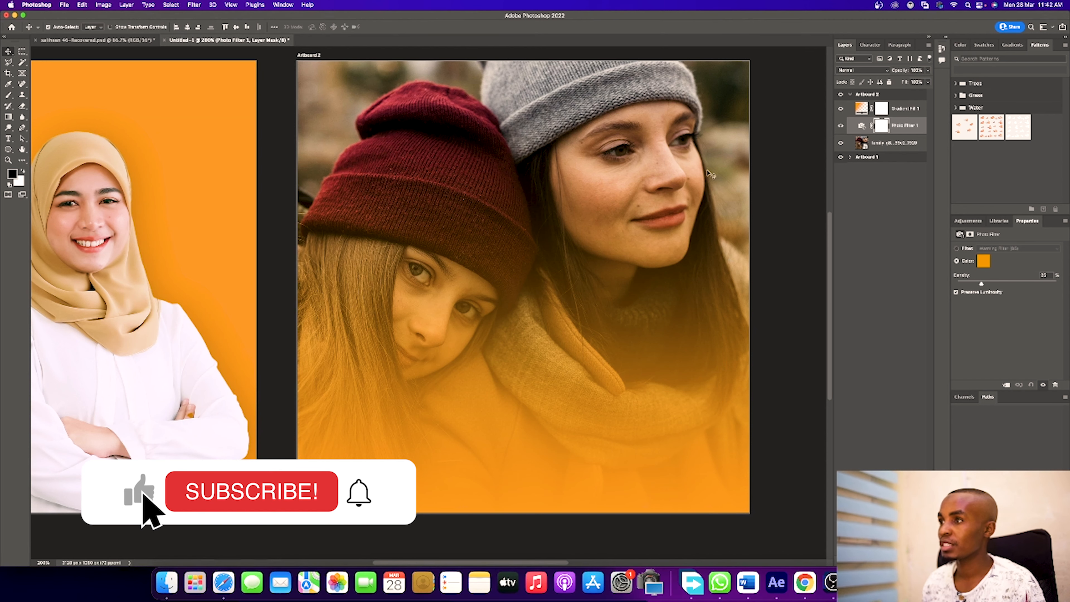
click(8, 149)
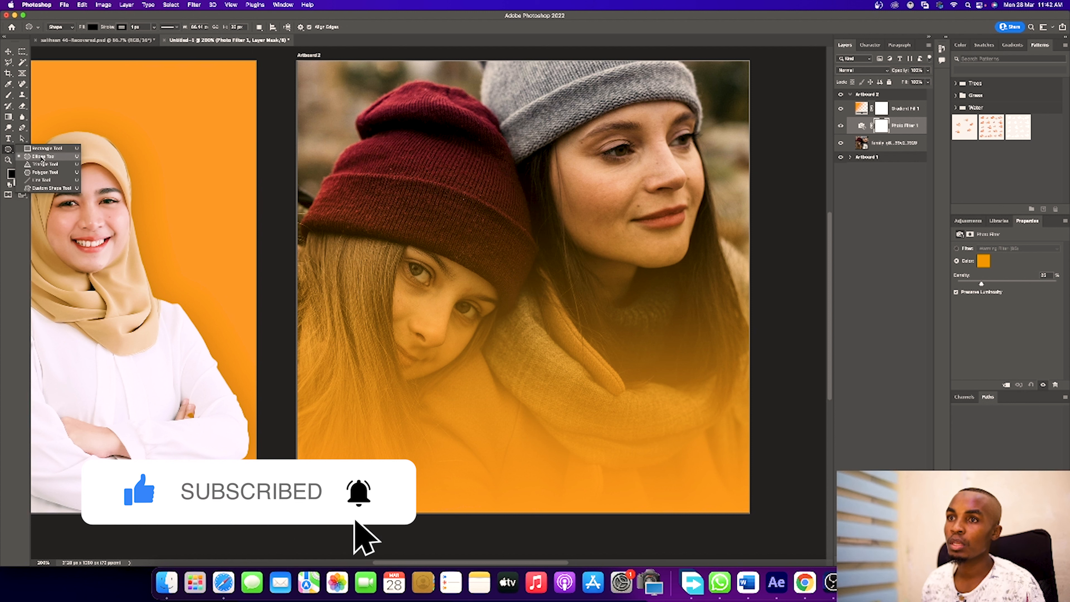
click(41, 150)
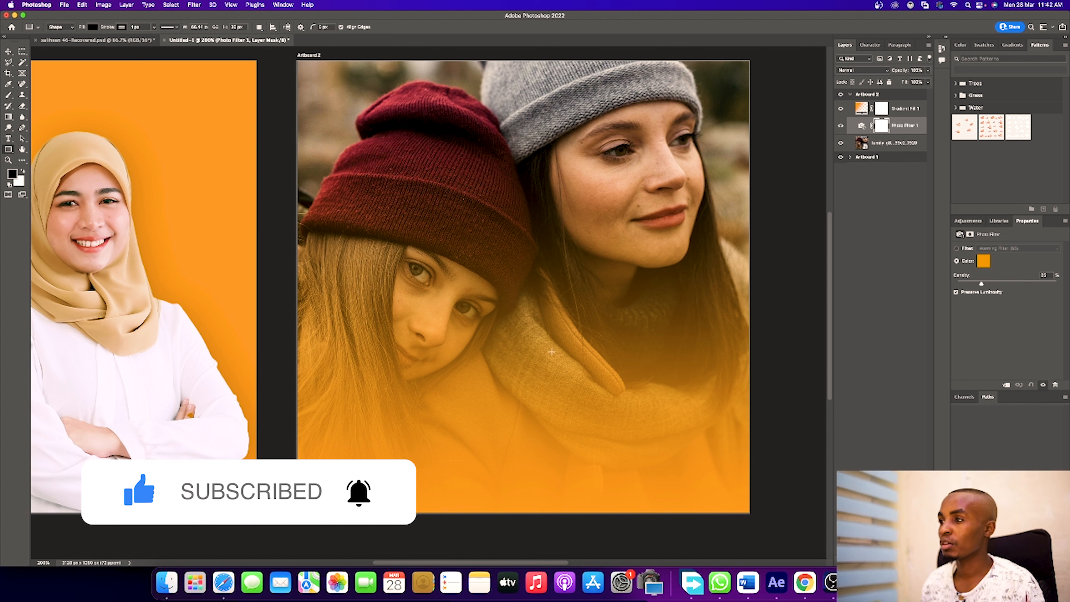
drag(388, 281, 639, 315)
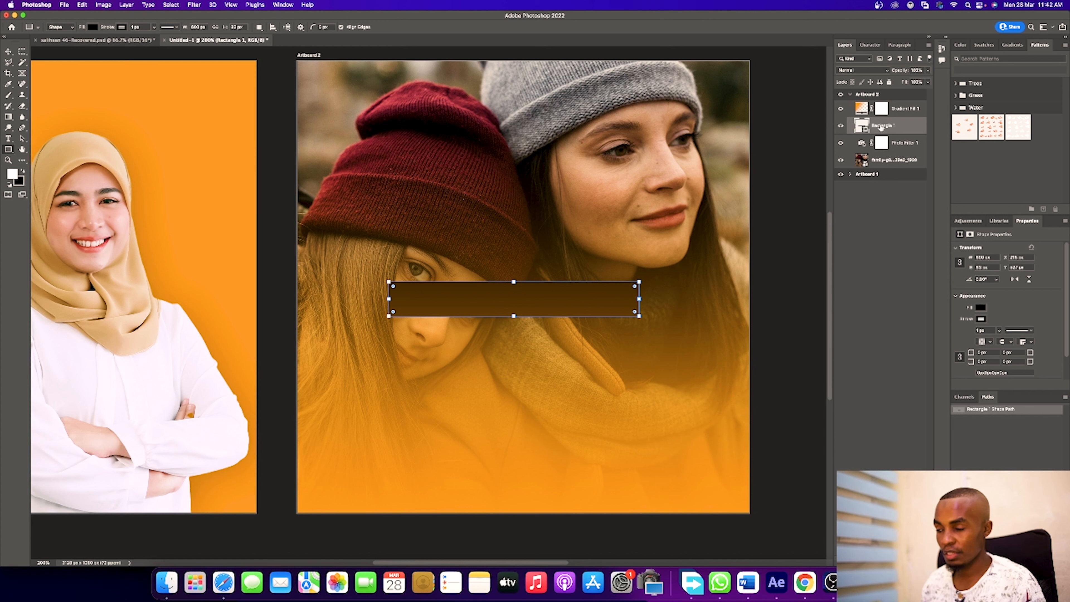
key(BackSpace)
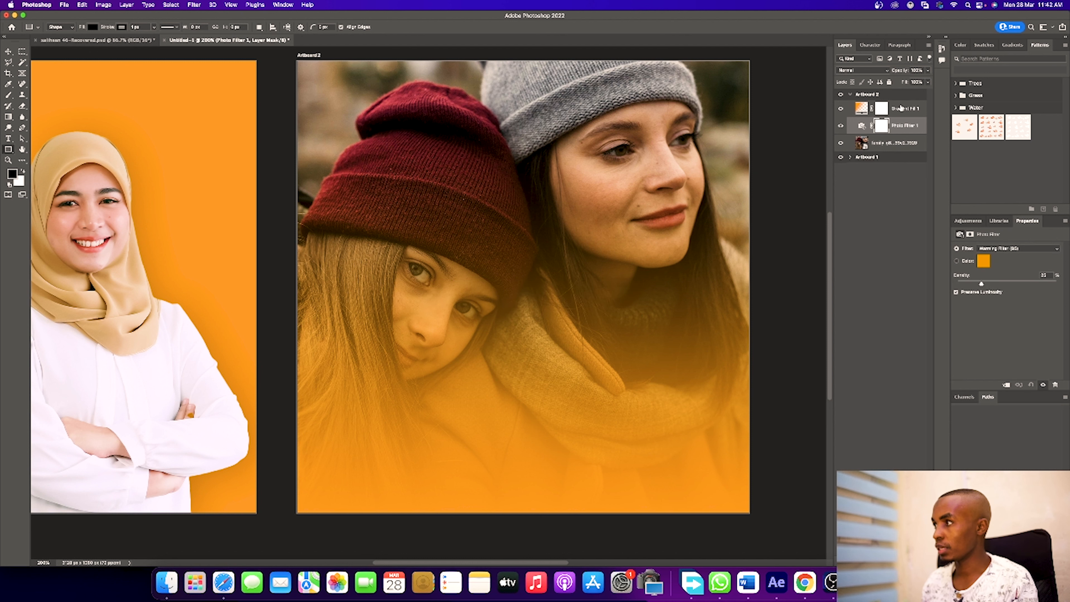
Step: Draw a wide rectangle about 675 px long above the gradient fill across Artboard 2's middle and give it no fill
click(906, 107)
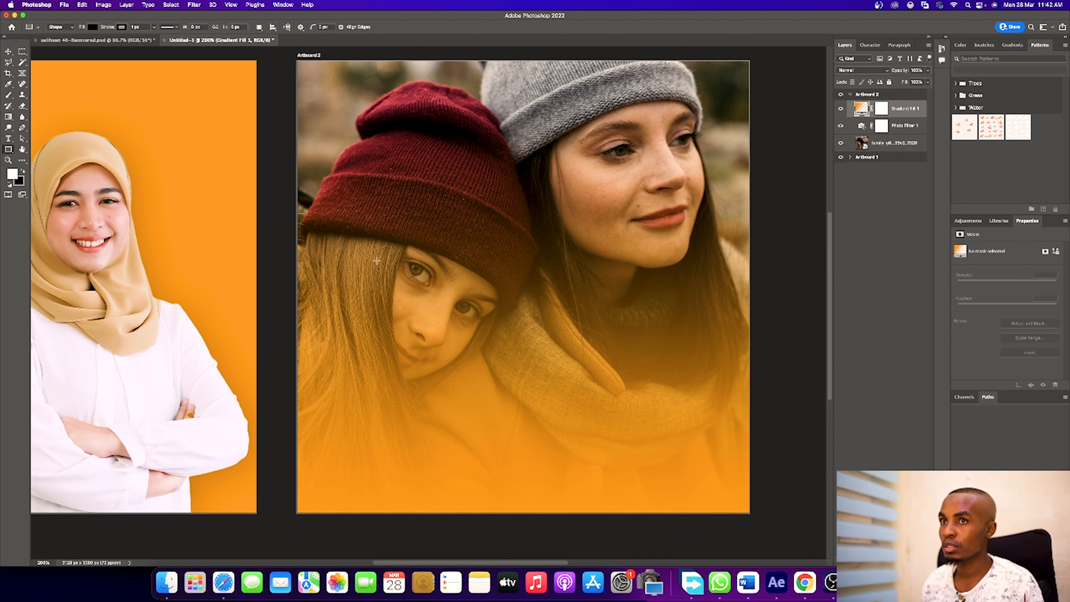
drag(377, 279, 660, 316)
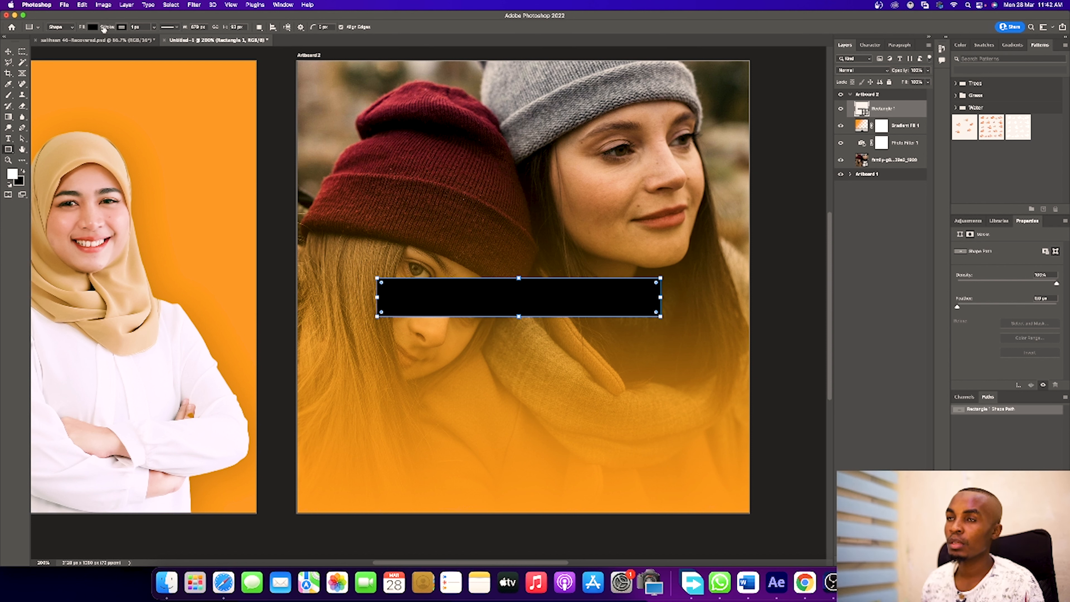
click(93, 27)
click(44, 43)
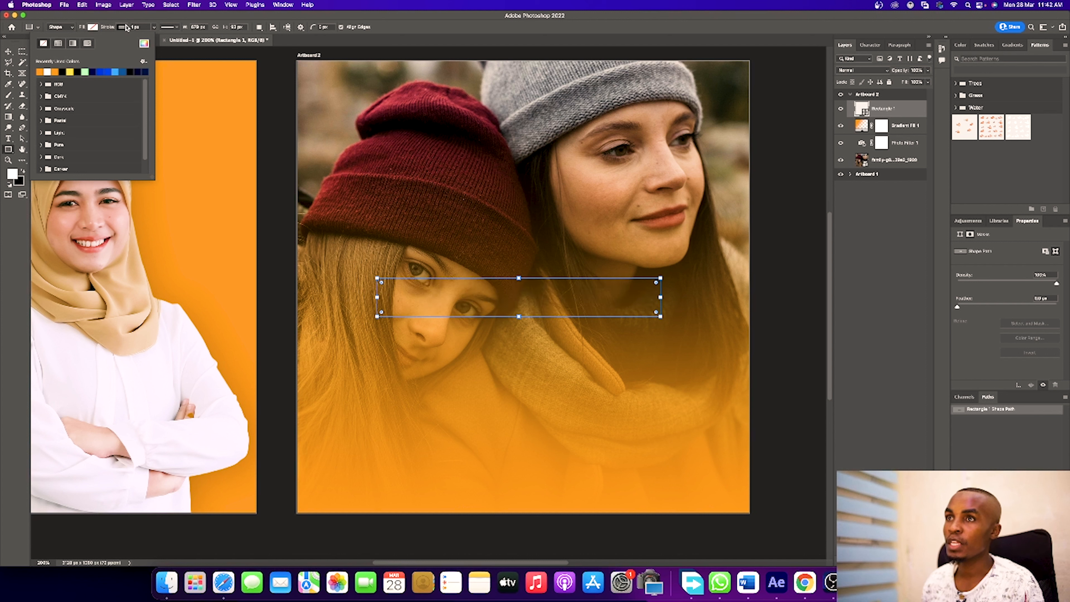
Step: Thicken the rectangle's stroke to about 6 px and round its corners fully into a pill shape
click(153, 27)
drag(153, 38, 156, 39)
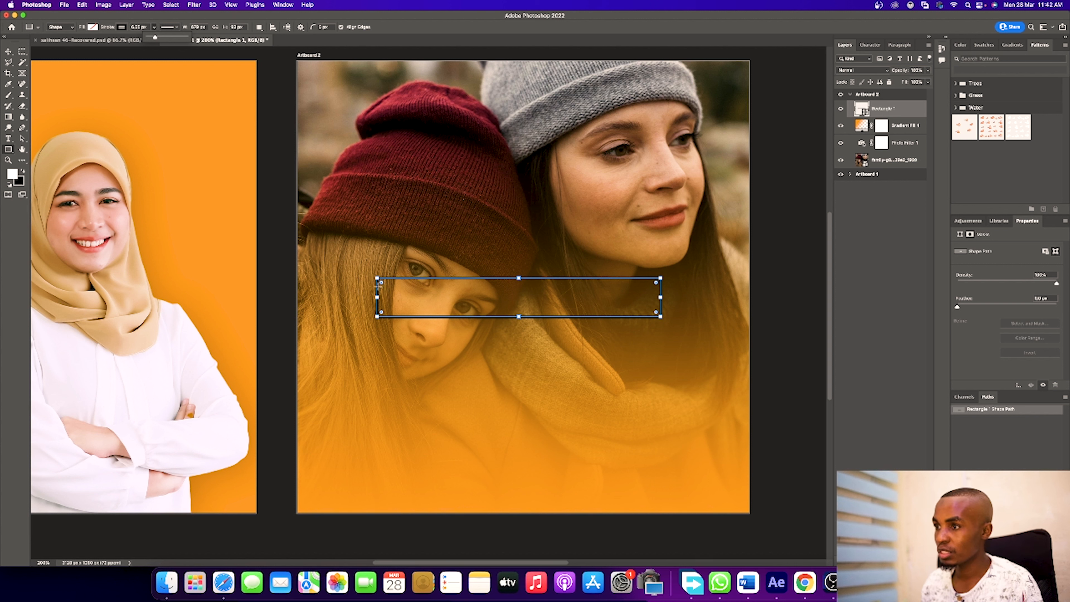
drag(381, 282, 409, 292)
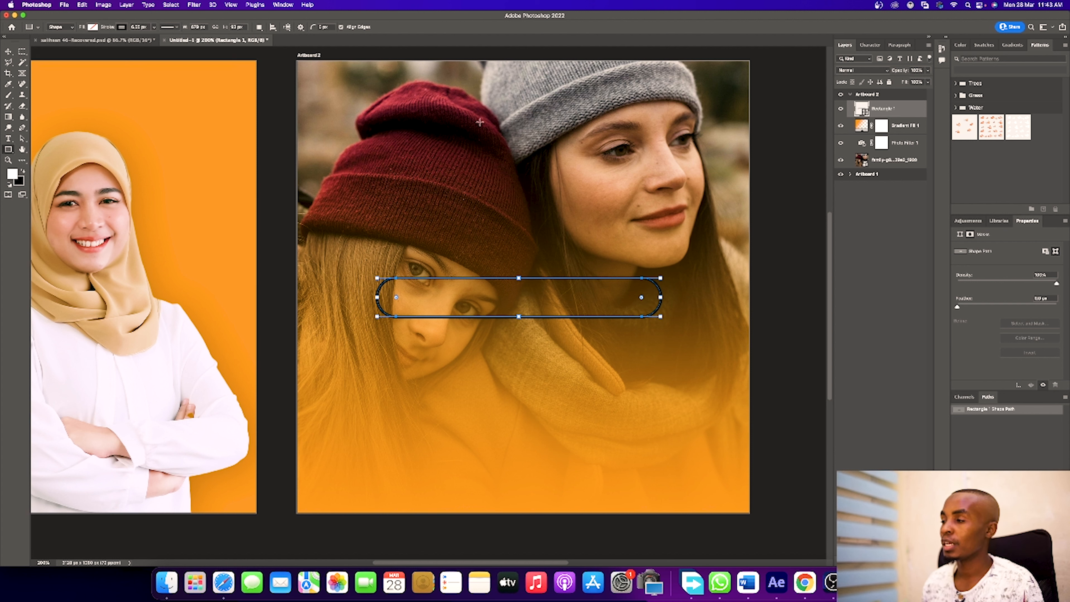
Step: Make the pill's stroke white and reduce its width to about 3 px
click(121, 27)
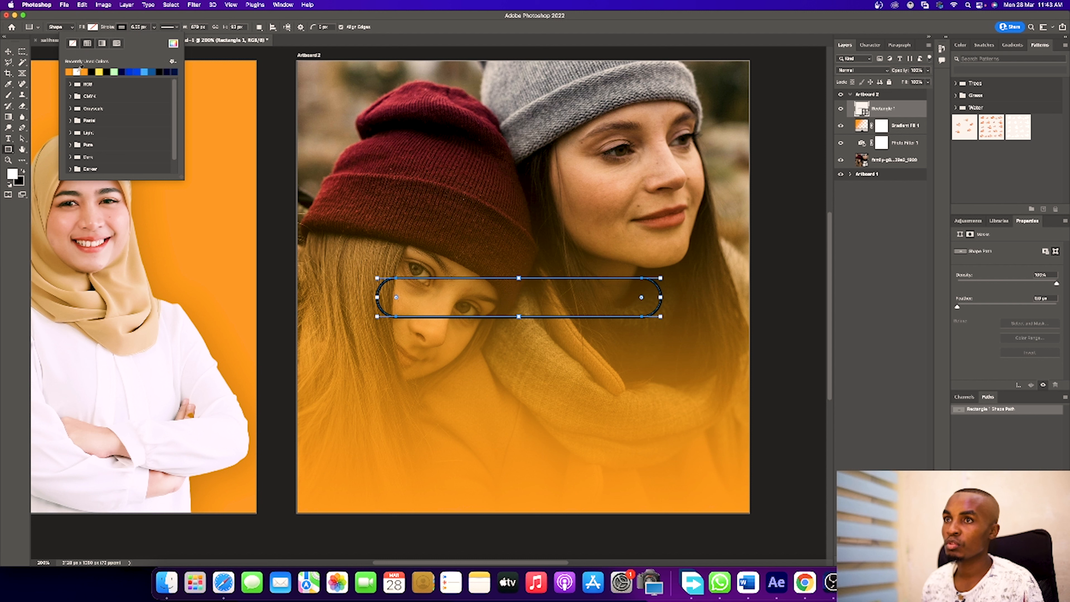
click(77, 71)
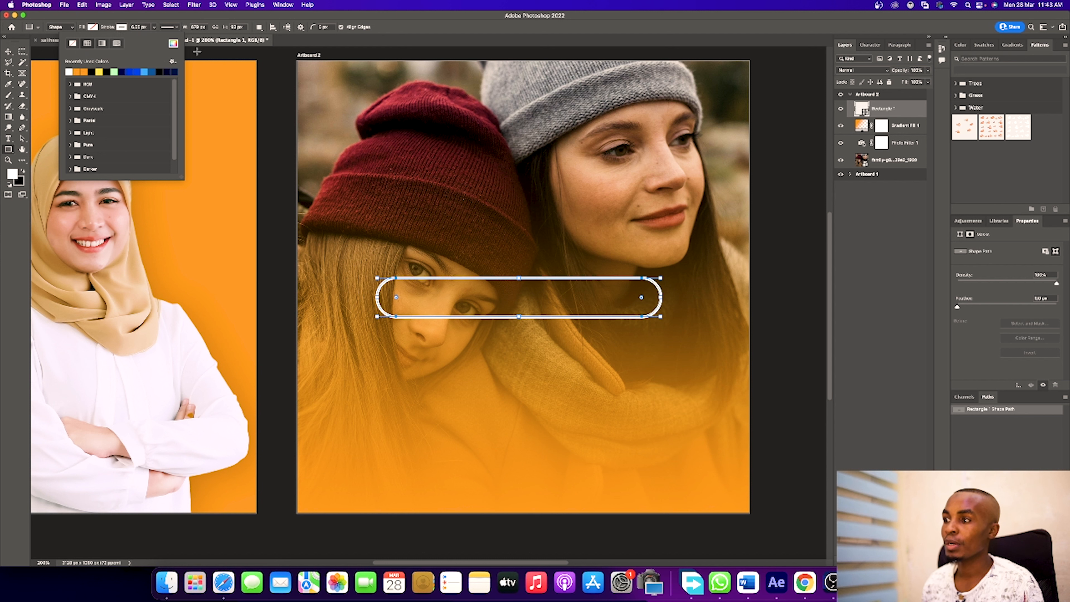
click(154, 27)
drag(153, 38, 154, 39)
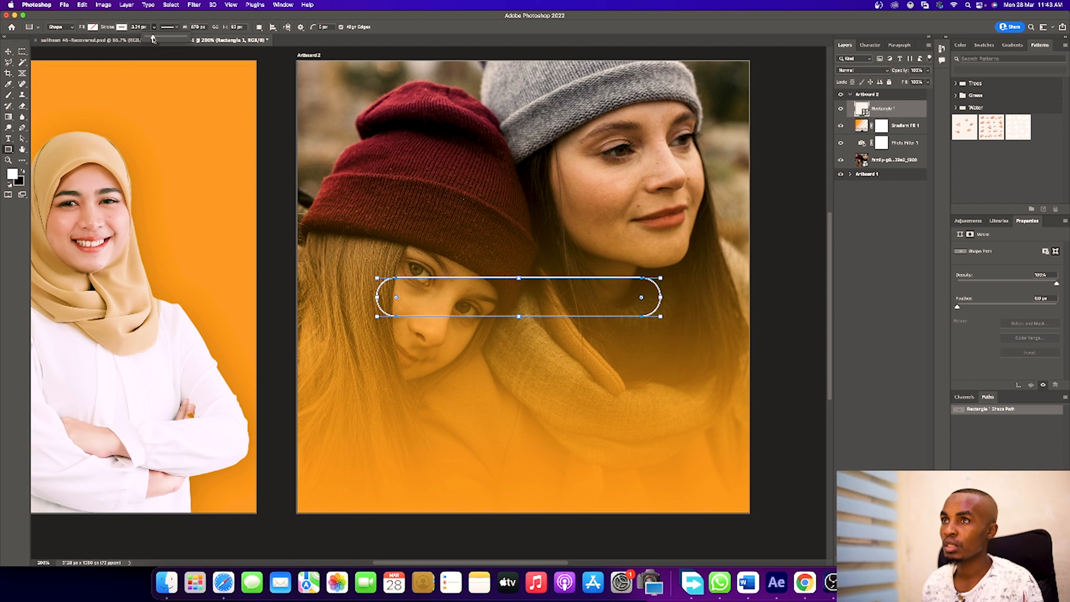
key(v)
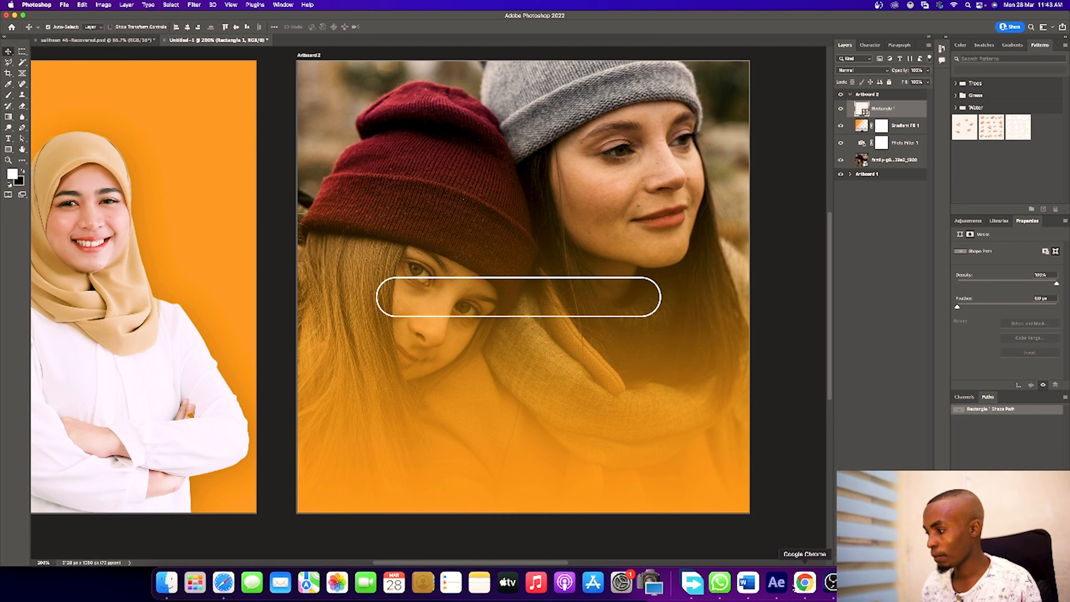
Step: Check the search bar in the Behance reference in Chrome and thin the pill's white stroke in Photoshop to a fine line
click(804, 582)
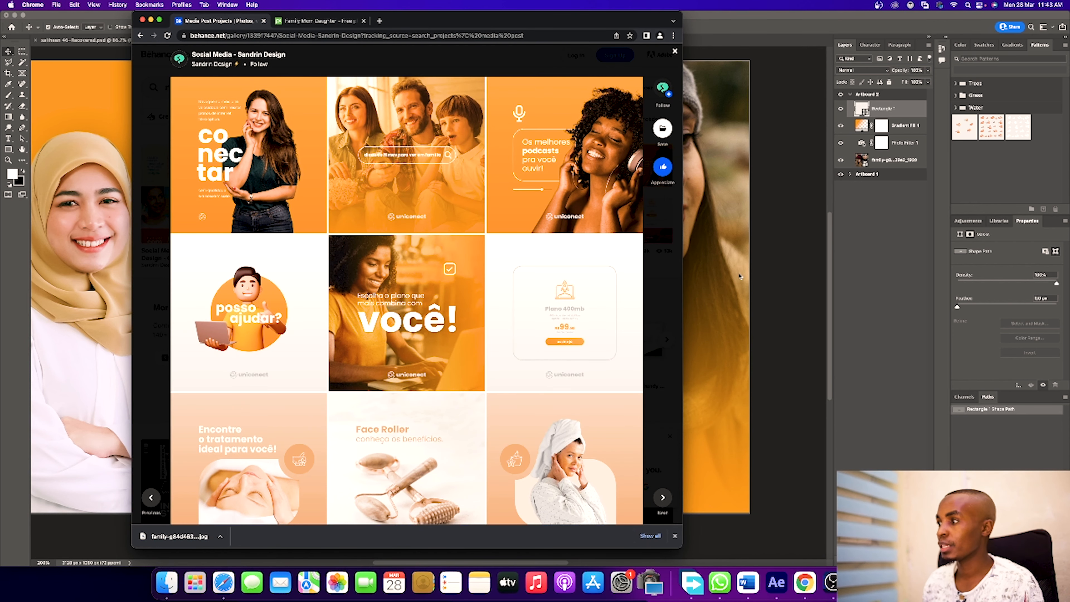
click(748, 271)
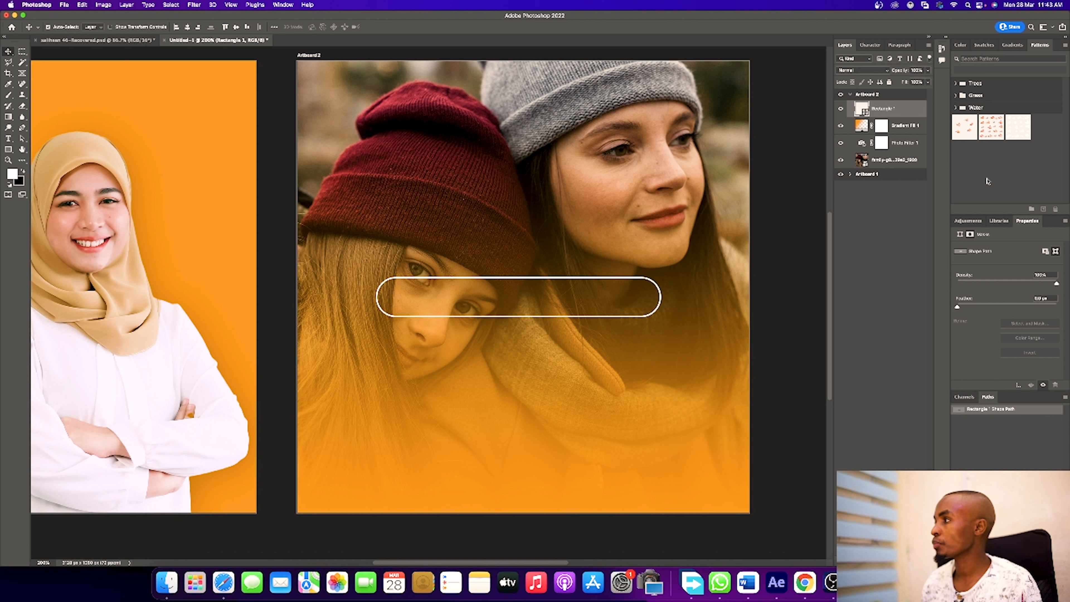
click(970, 221)
click(1027, 221)
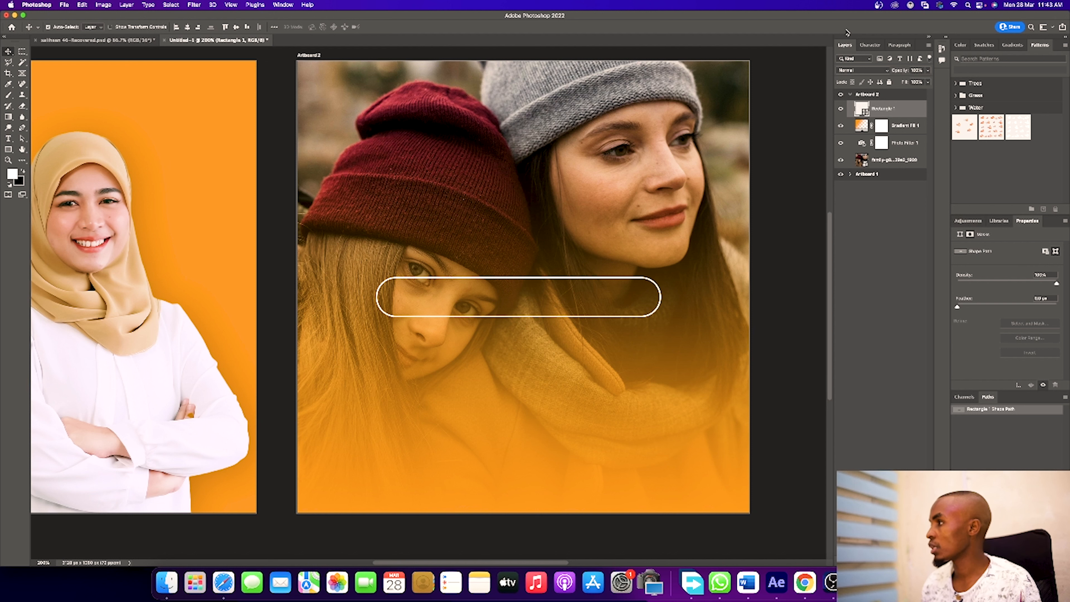
click(862, 110)
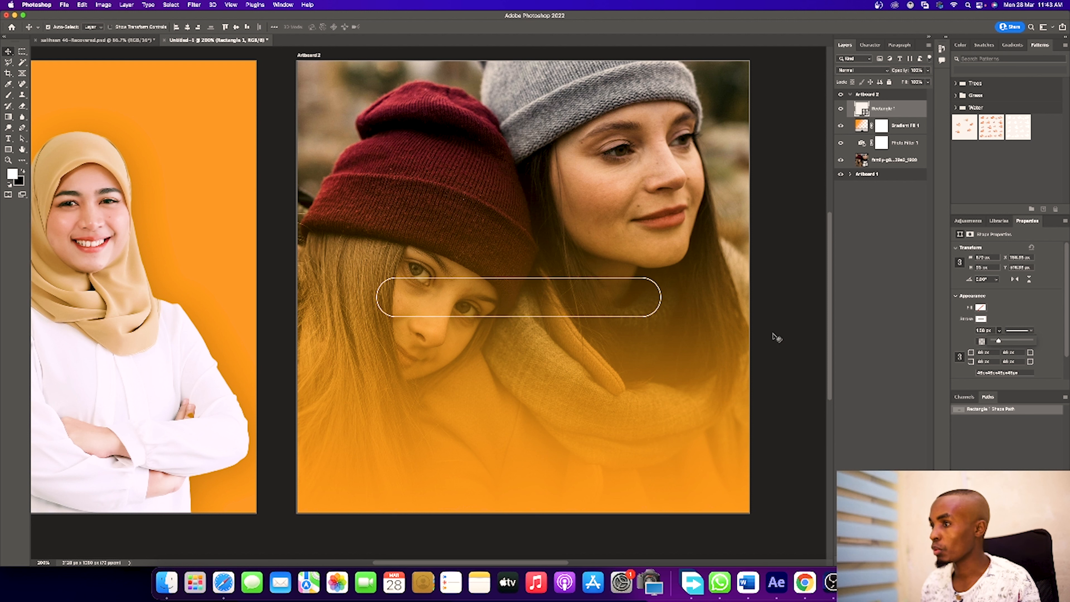
Step: Draw a white outlined circle about 60 px across with the Ellipse tool just below the pill shape
click(8, 149)
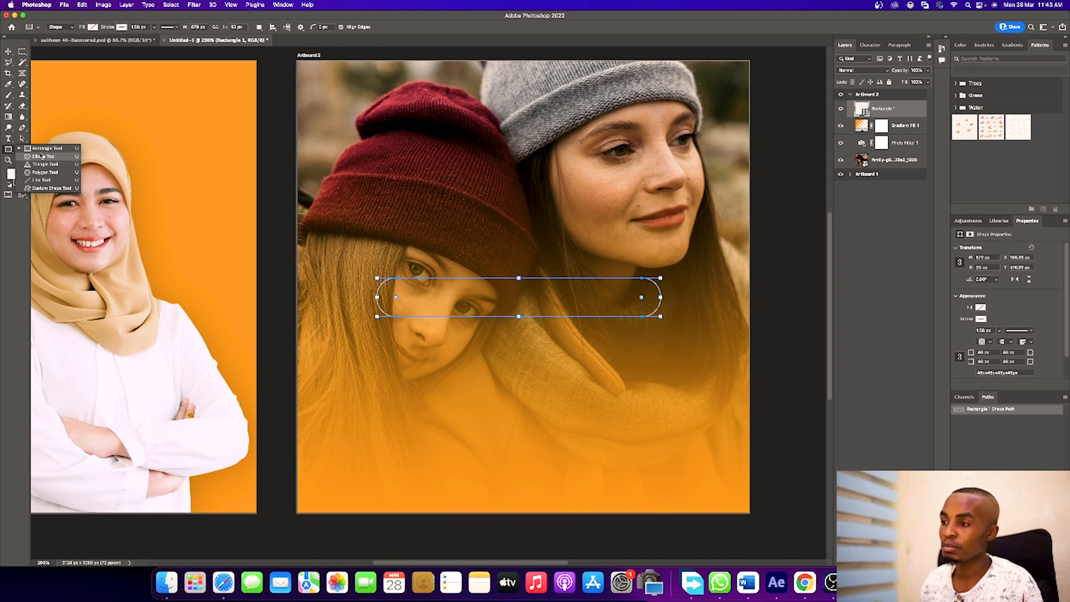
click(42, 156)
drag(469, 347, 494, 385)
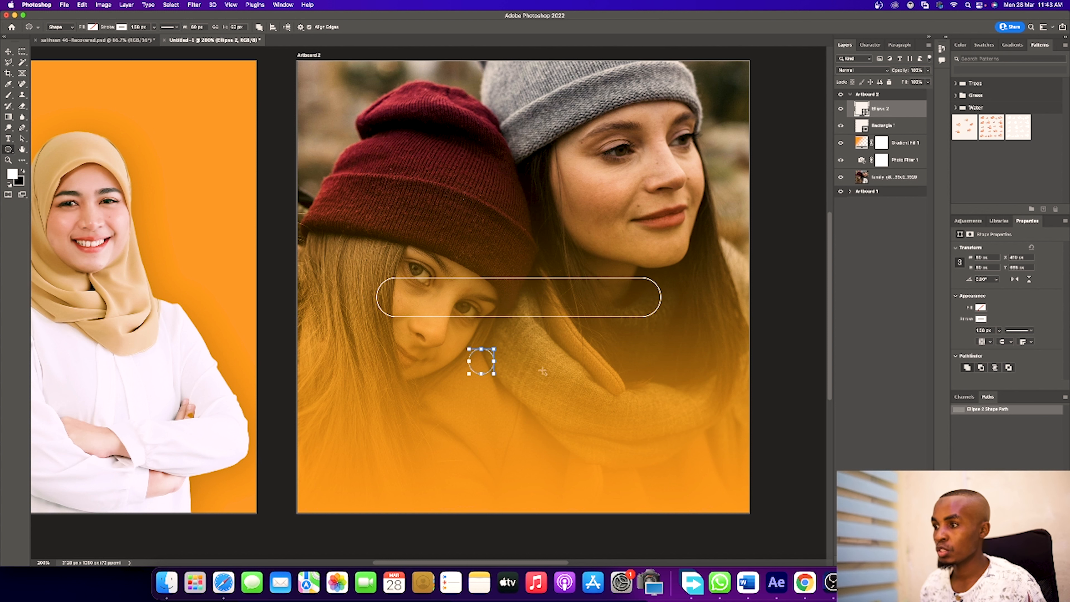
key(v)
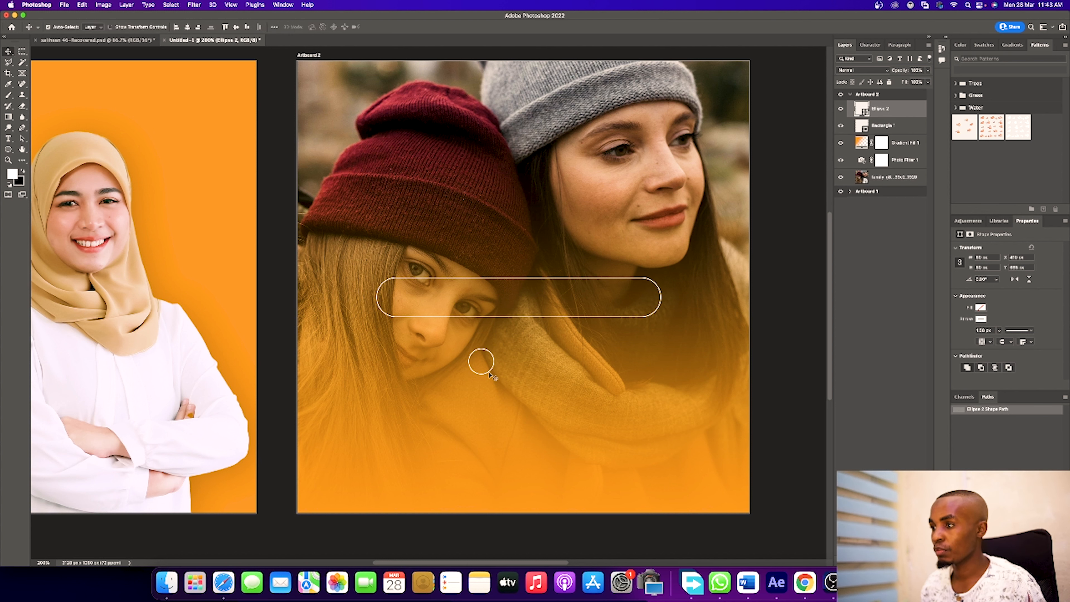